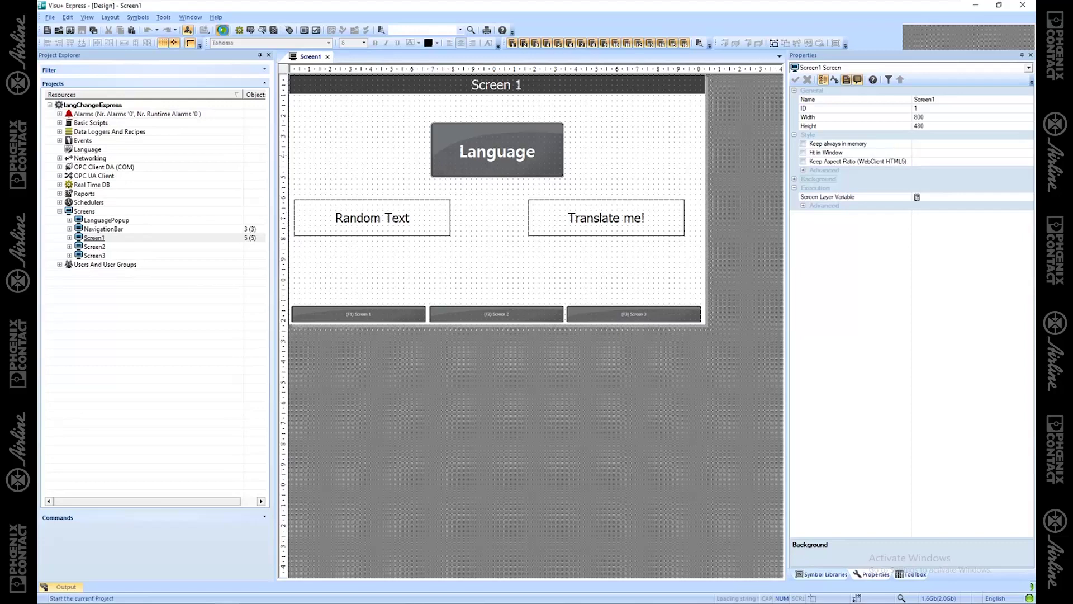
Step: Start the project in runtime and watch the Language caption cycle through Sprache, La langue and язык
left_click(221, 30)
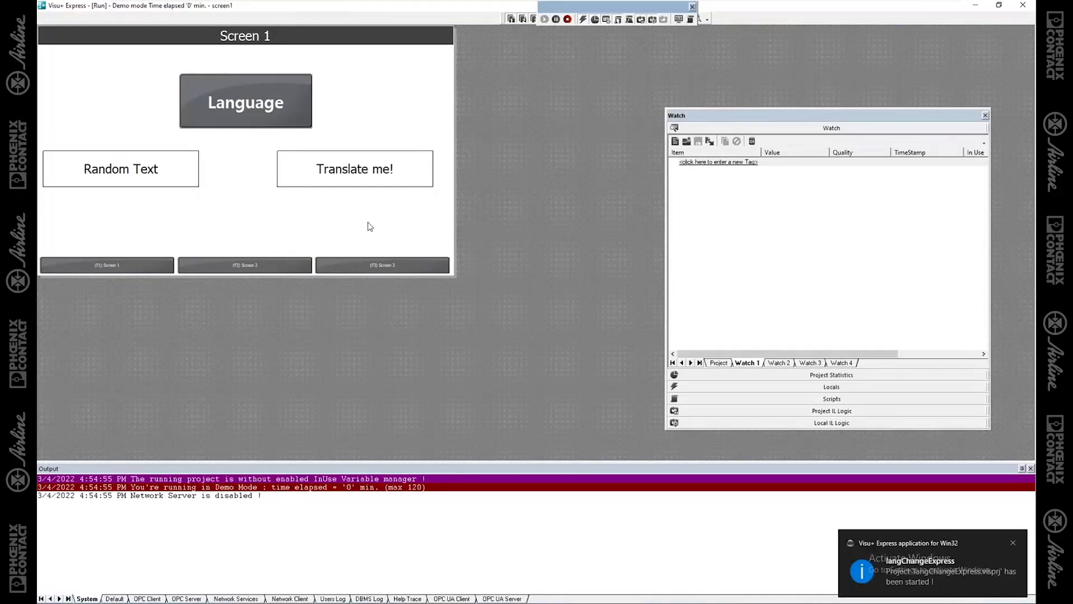
left_click(258, 107)
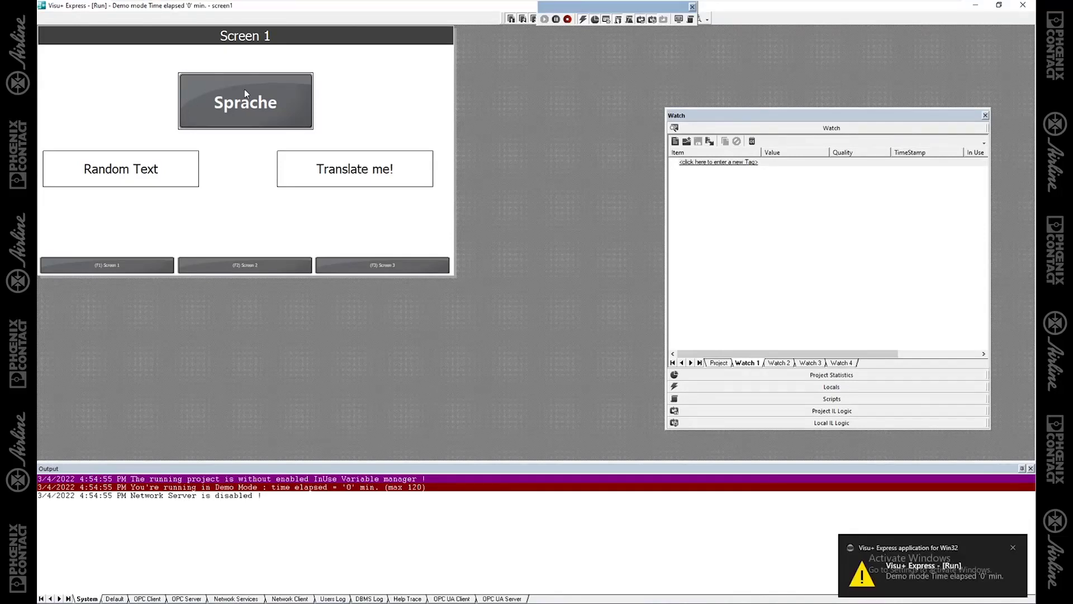
left_click(220, 124)
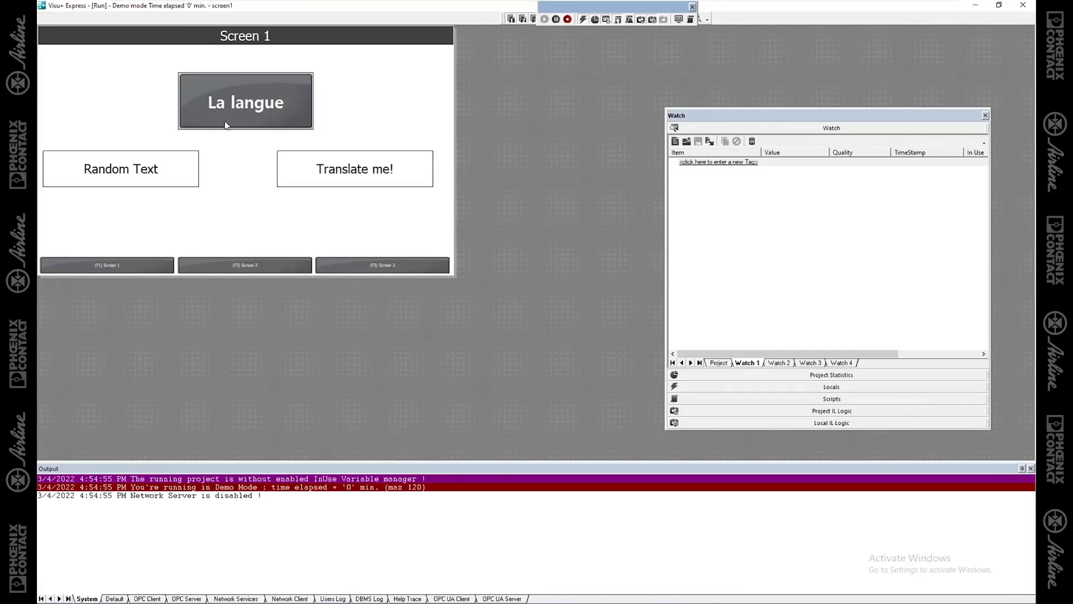
left_click(253, 127)
left_click(275, 120)
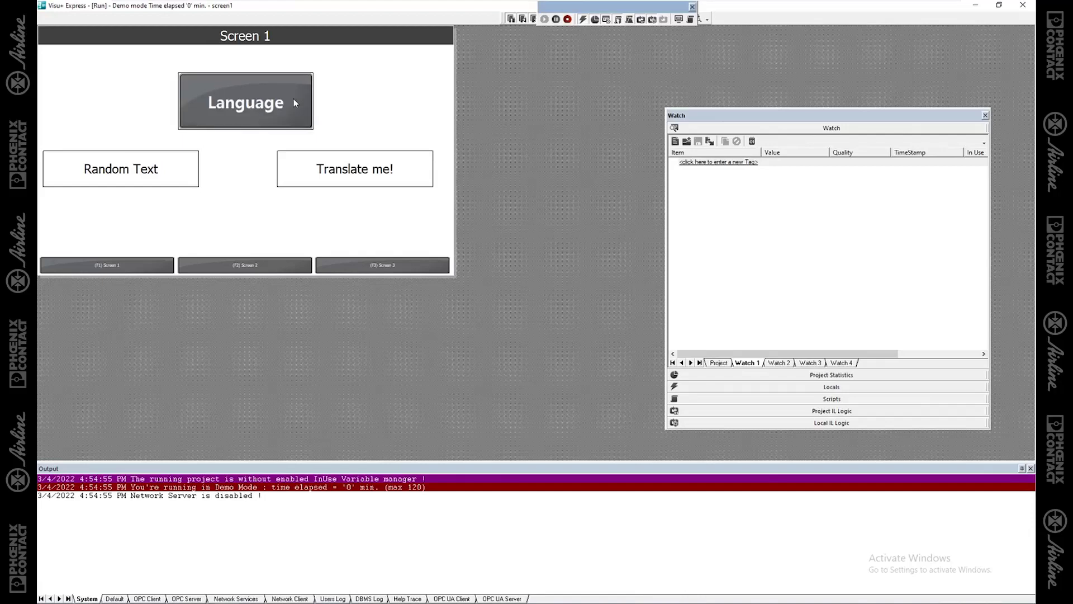
Step: Use the language picker to switch the runtime screen to German, then French, then Russian
left_click(261, 109)
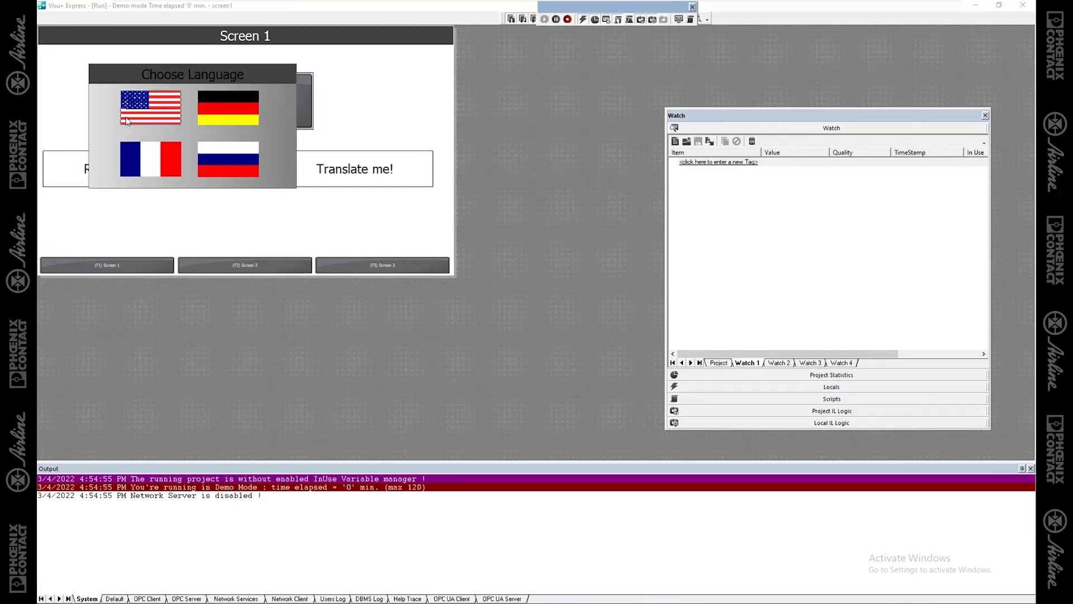
left_click(233, 117)
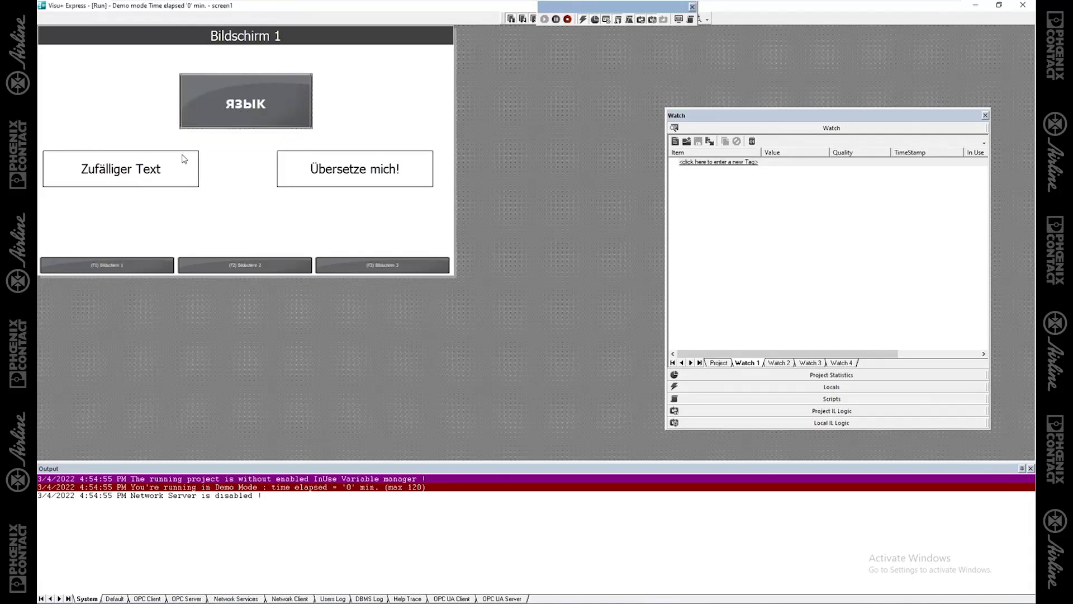
left_click(249, 118)
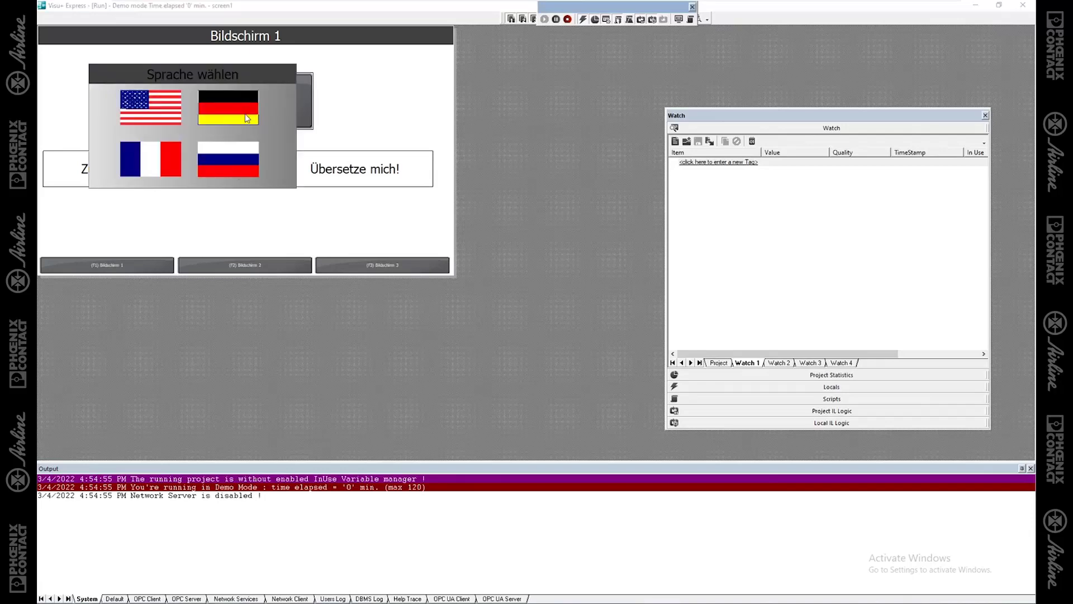
left_click(170, 171)
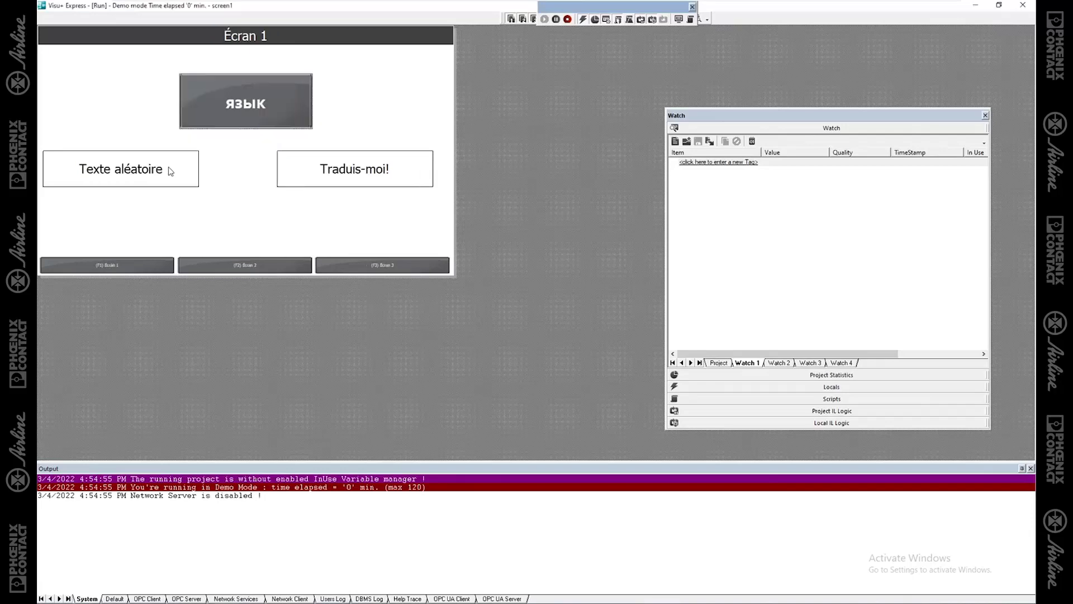
left_click(261, 106)
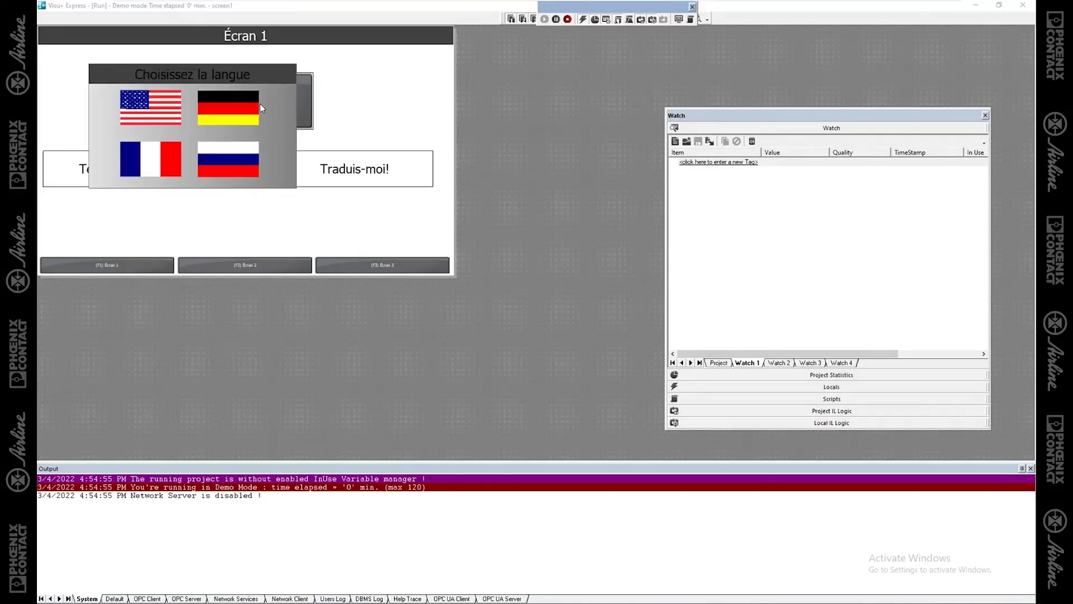
left_click(236, 169)
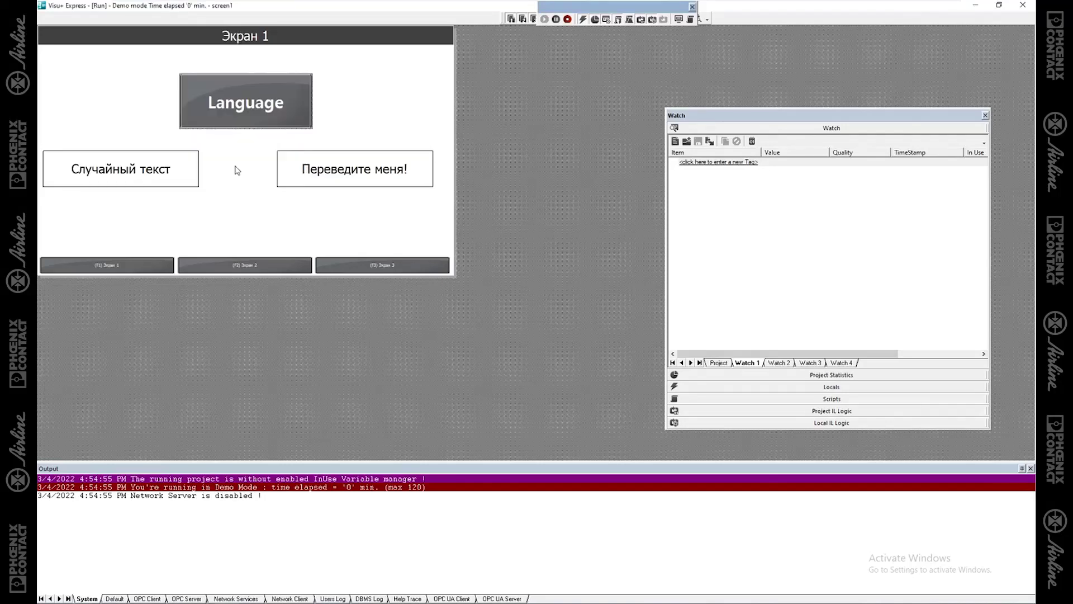
Step: Switch the runtime screen back to English and stop the running project
left_click(264, 119)
left_click(152, 108)
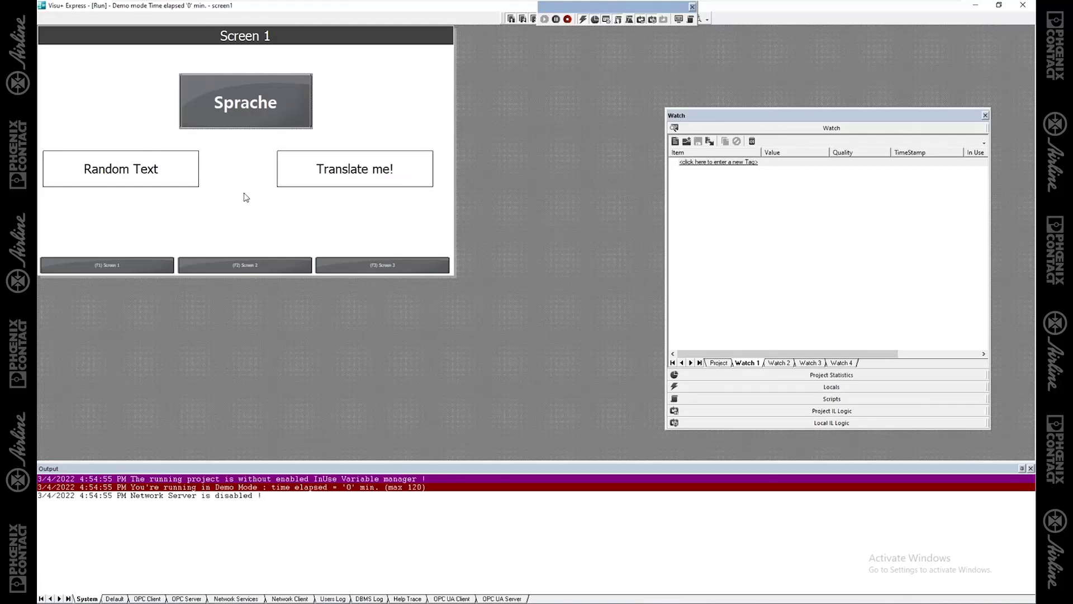
left_click(282, 106)
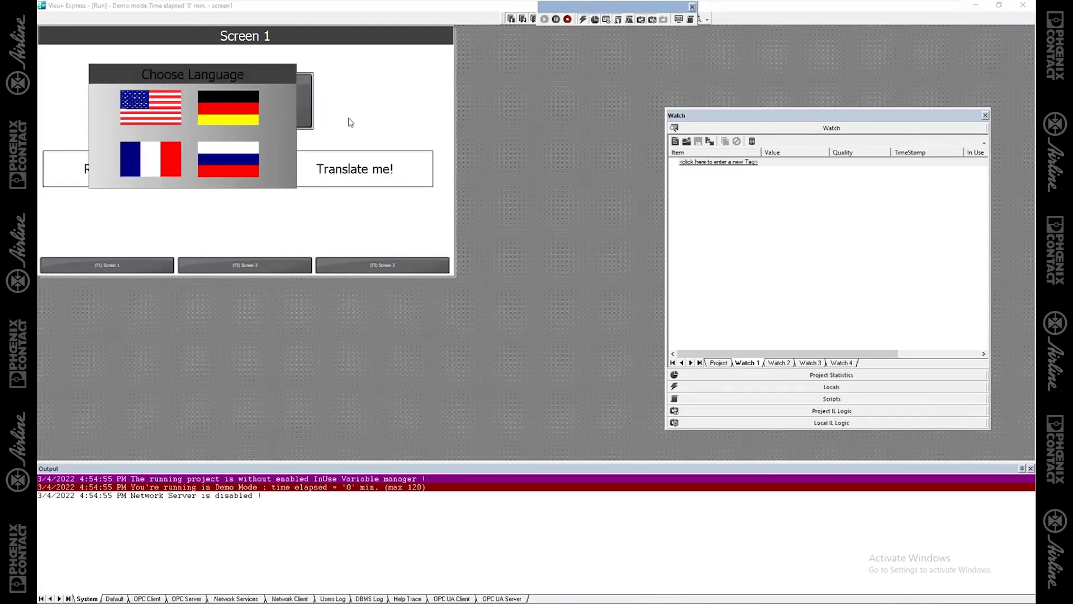
left_click(157, 112)
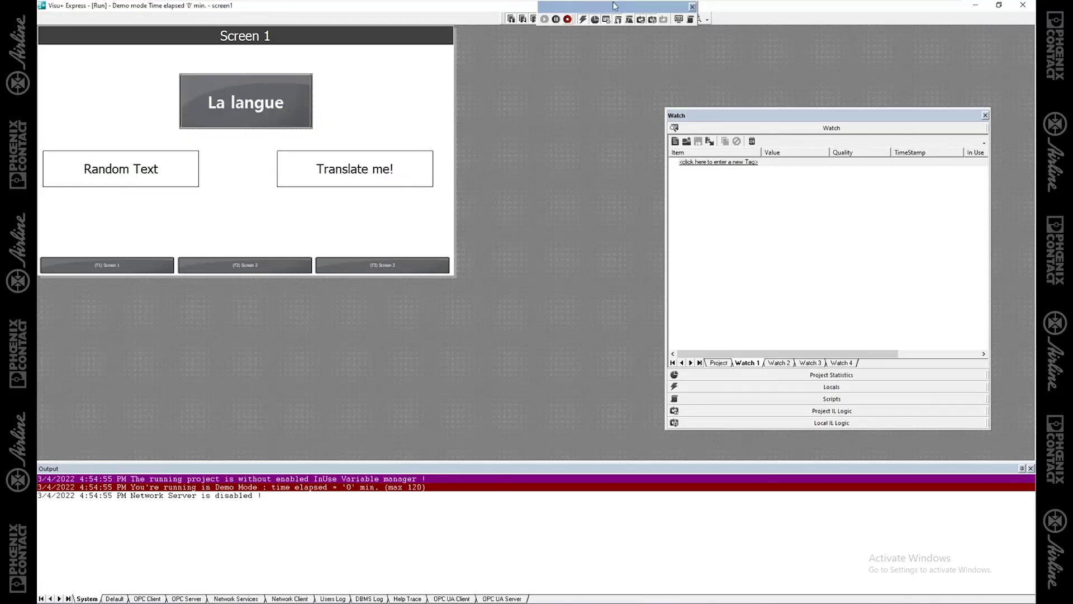
left_click(570, 22)
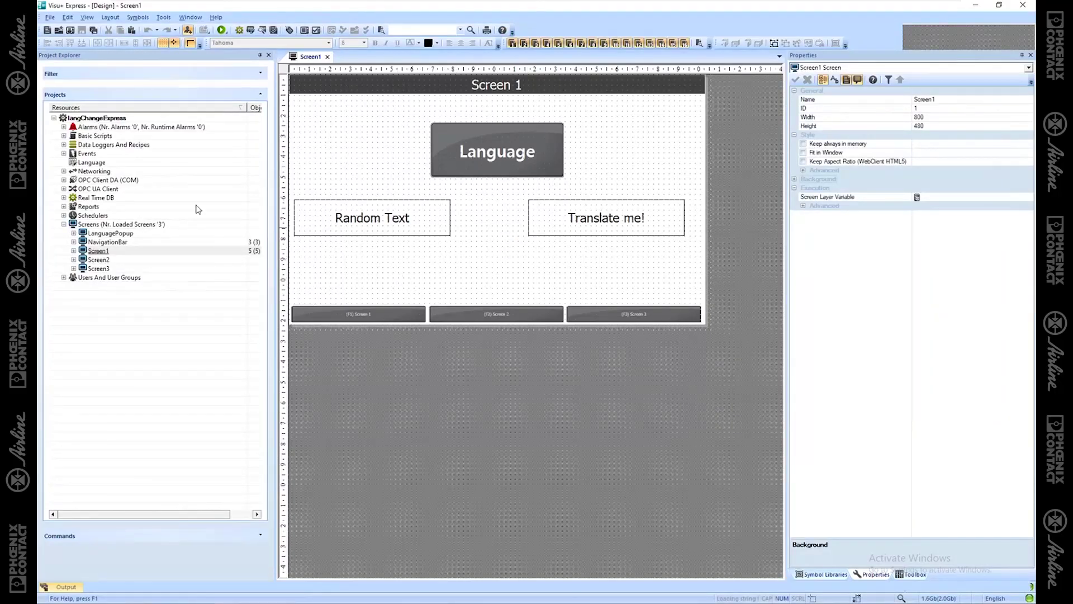
Step: Open the Language resource in Project Explorer to show the String Table
left_click(92, 162)
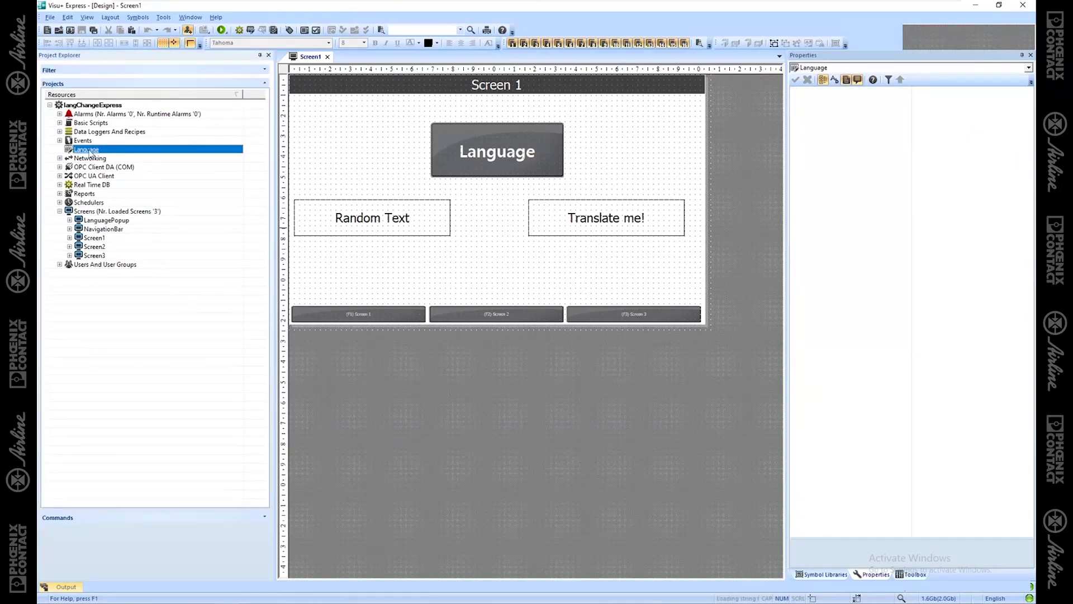
double_click(89, 151)
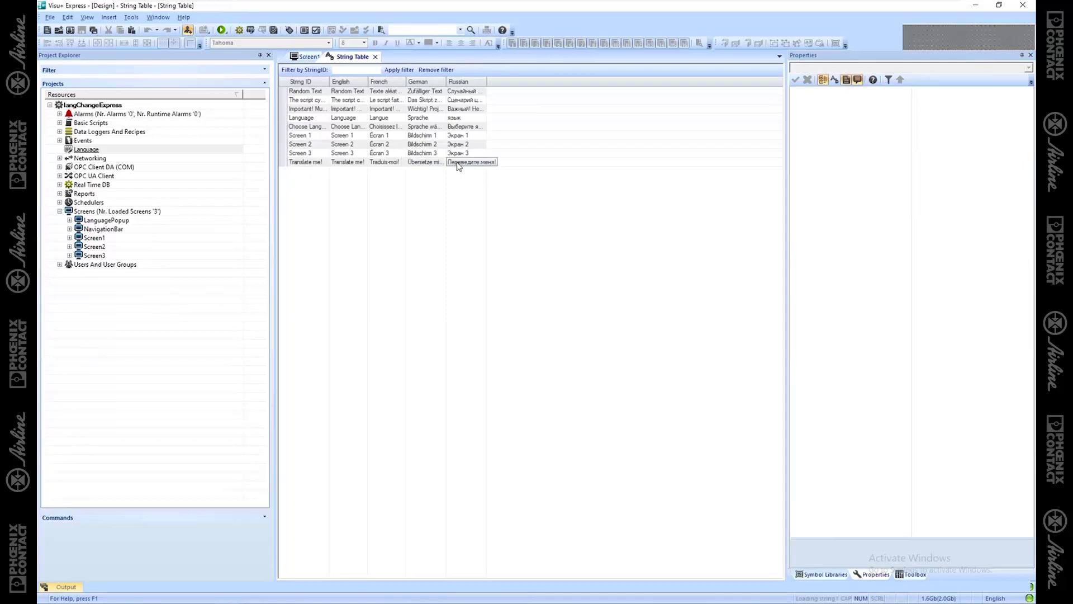
right_click(105, 107)
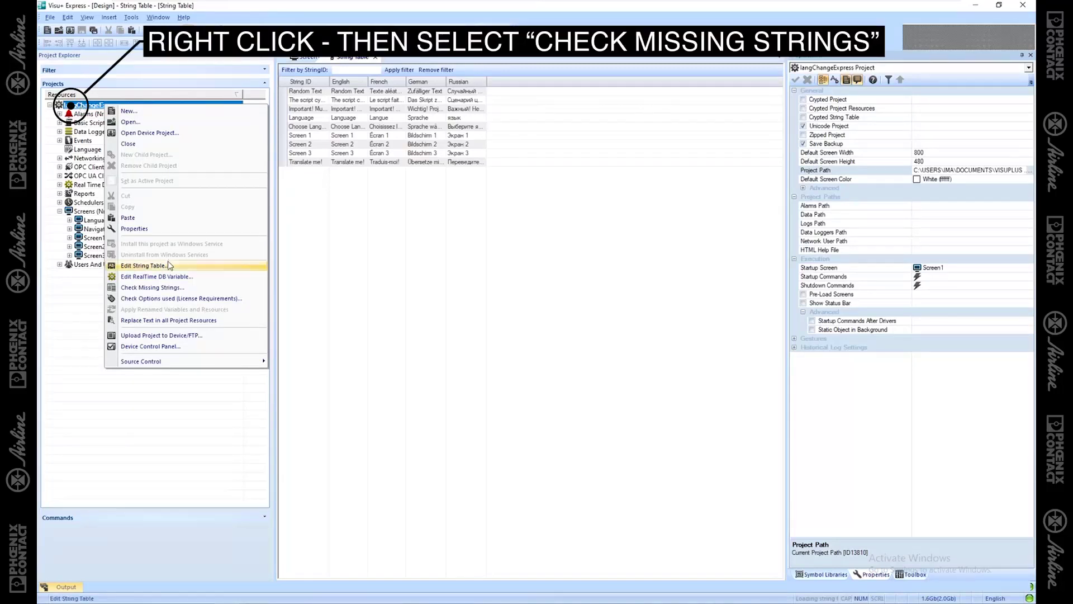
Step: Run Check Missing Strings, acknowledge that all strings are defined, and select Screen1
left_click(182, 288)
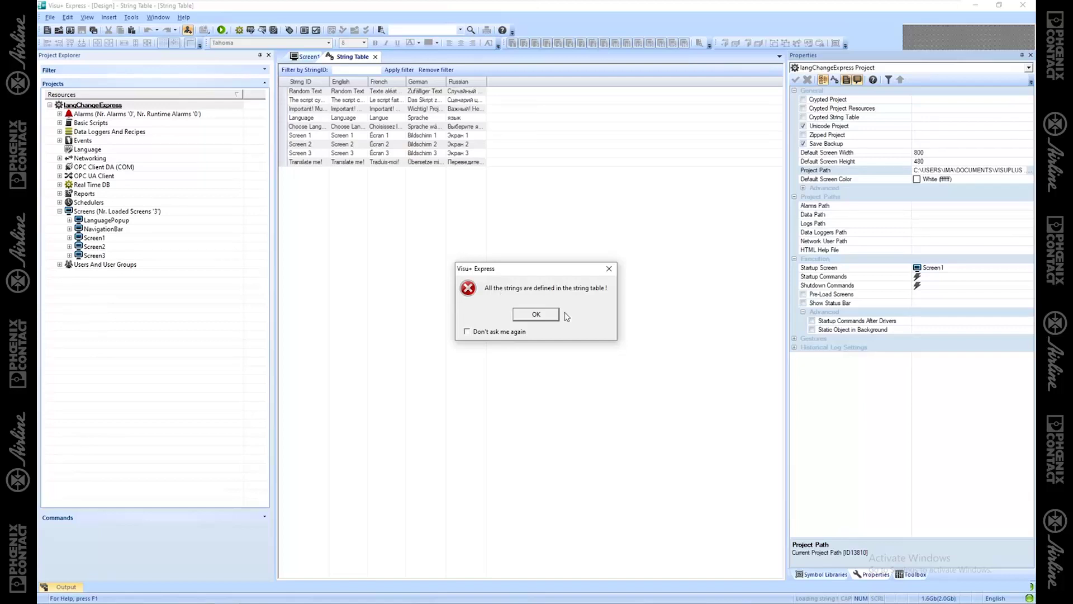
left_click(547, 317)
left_click(98, 239)
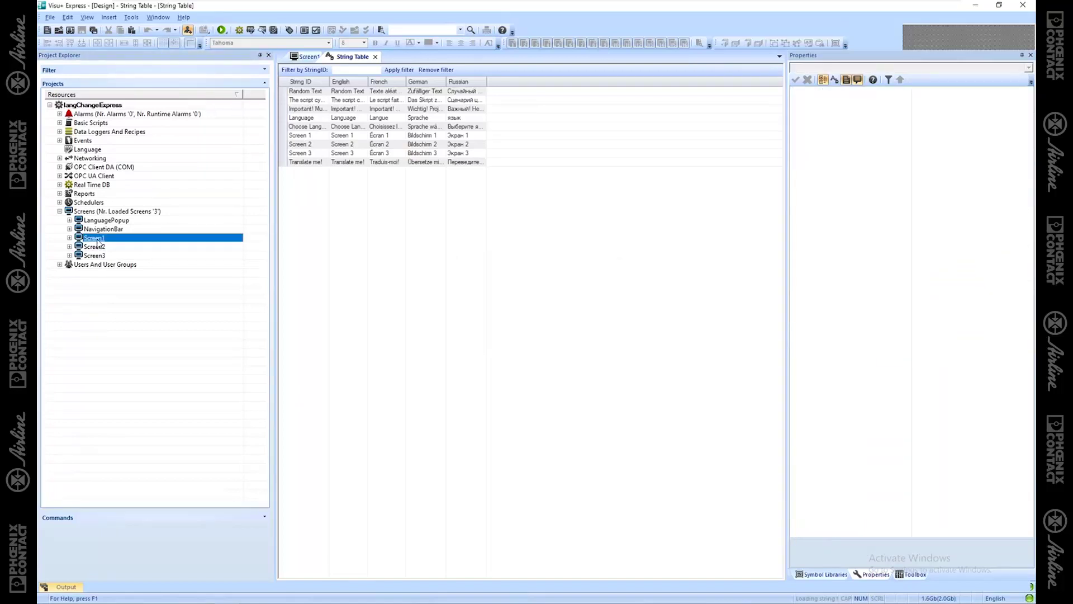
Step: Duplicate Screen1's Random Text box and relabel the copy 'new text example'
double_click(97, 238)
left_click(442, 237)
key("ctrl+c")
key("ctrl+v")
double_click(413, 265)
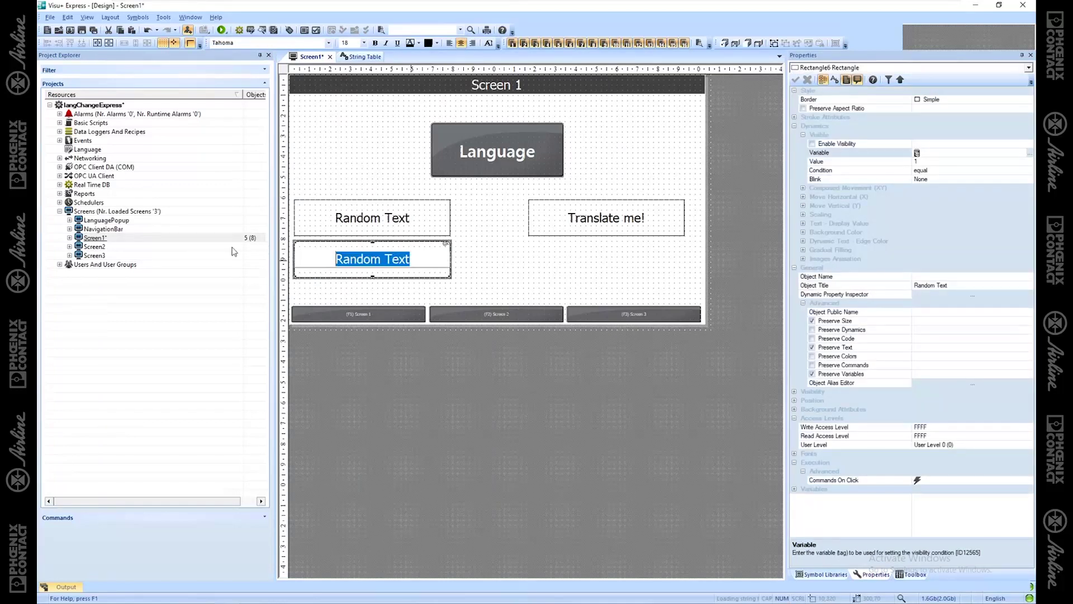
type("new text example")
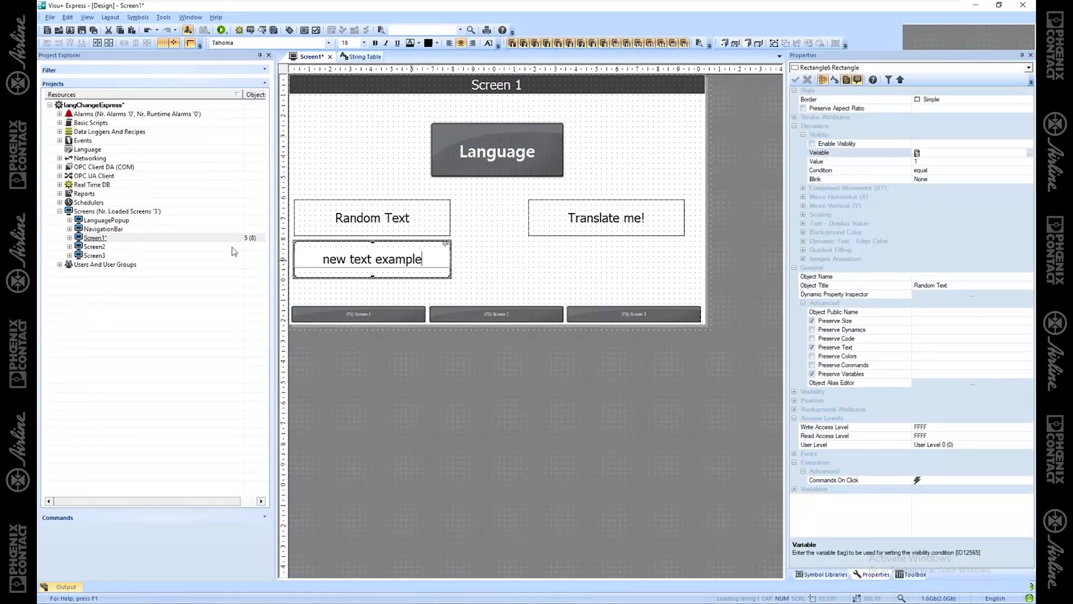
key("Return")
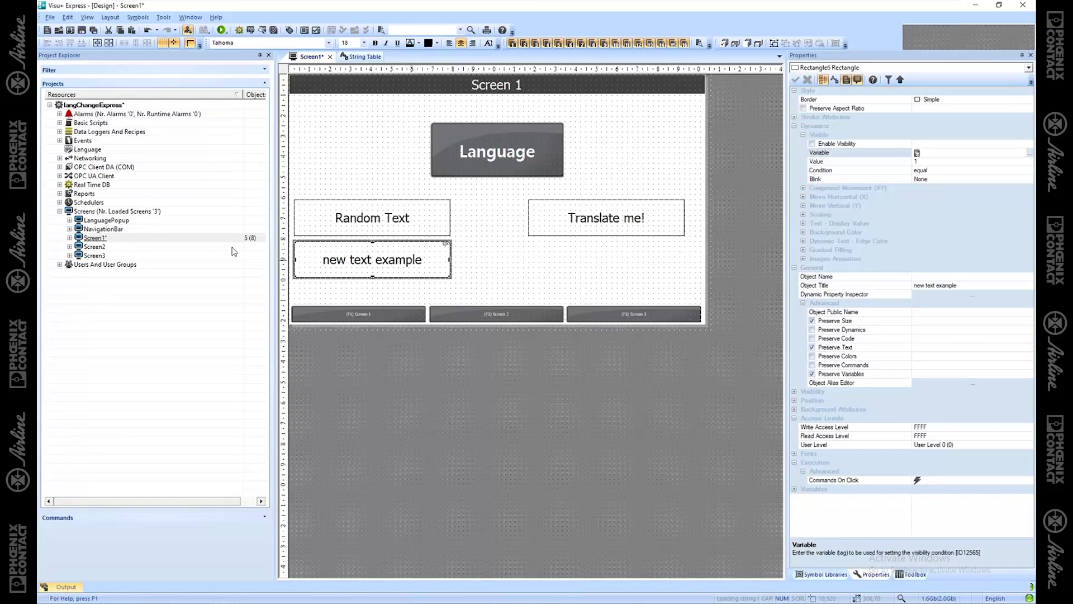
Step: Save Screen1 and run Check Missing Strings to add the new string to the table
right_click(108, 110)
left_click(93, 30)
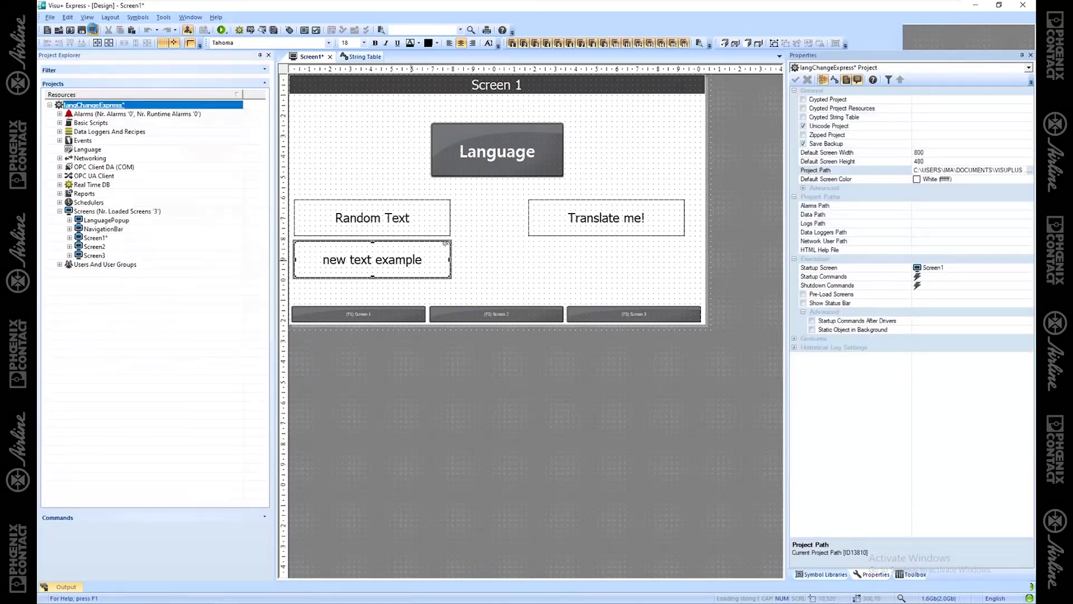
right_click(102, 107)
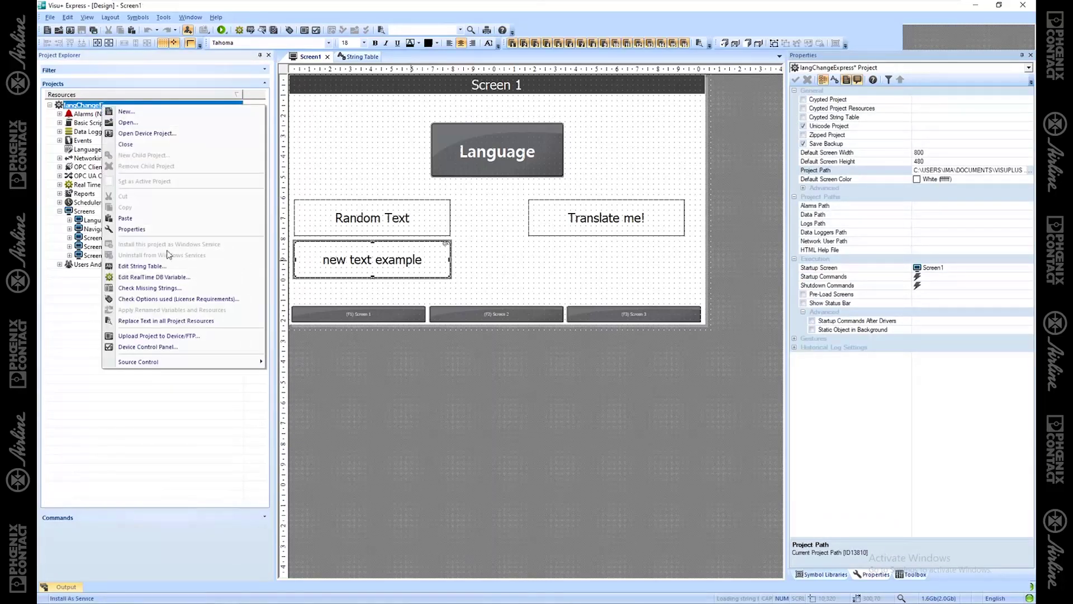
left_click(182, 288)
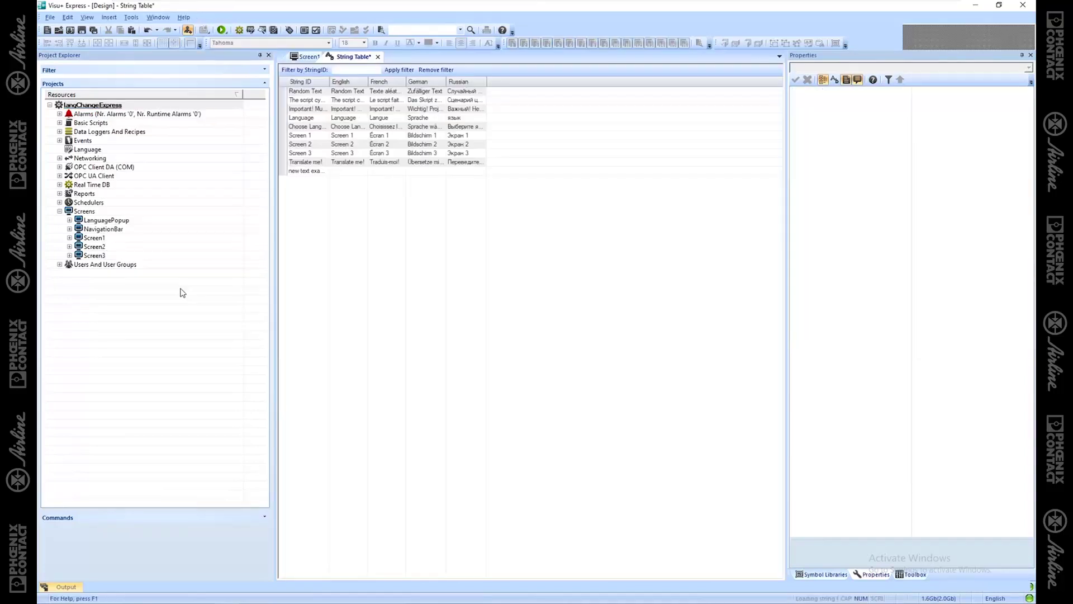
Step: Copy the new row's String ID and paste it as the English text 'new text example'
double_click(313, 171)
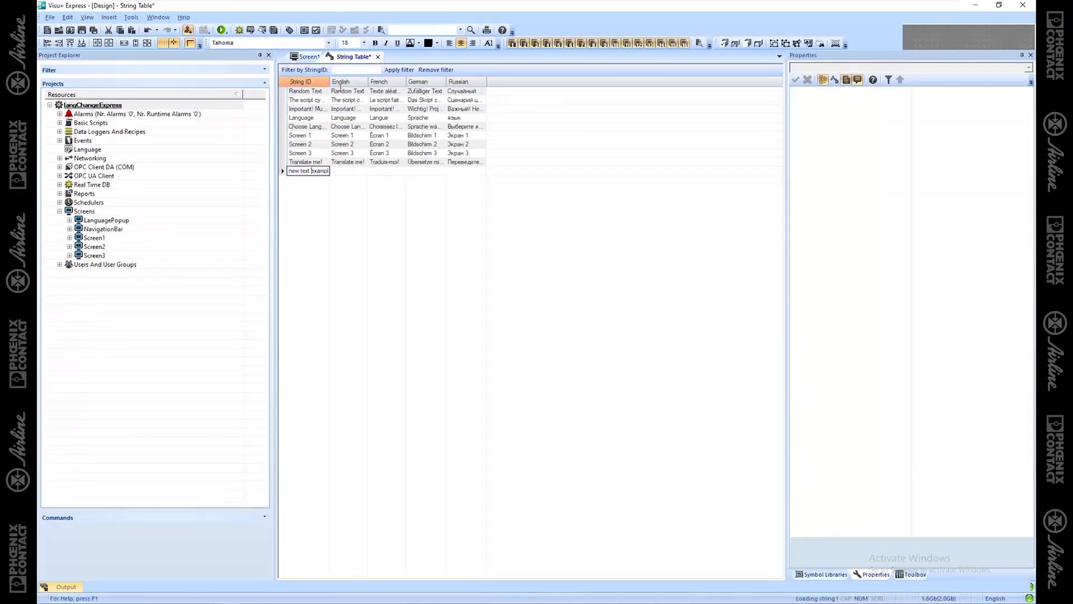
left_click_drag(333, 81, 343, 81)
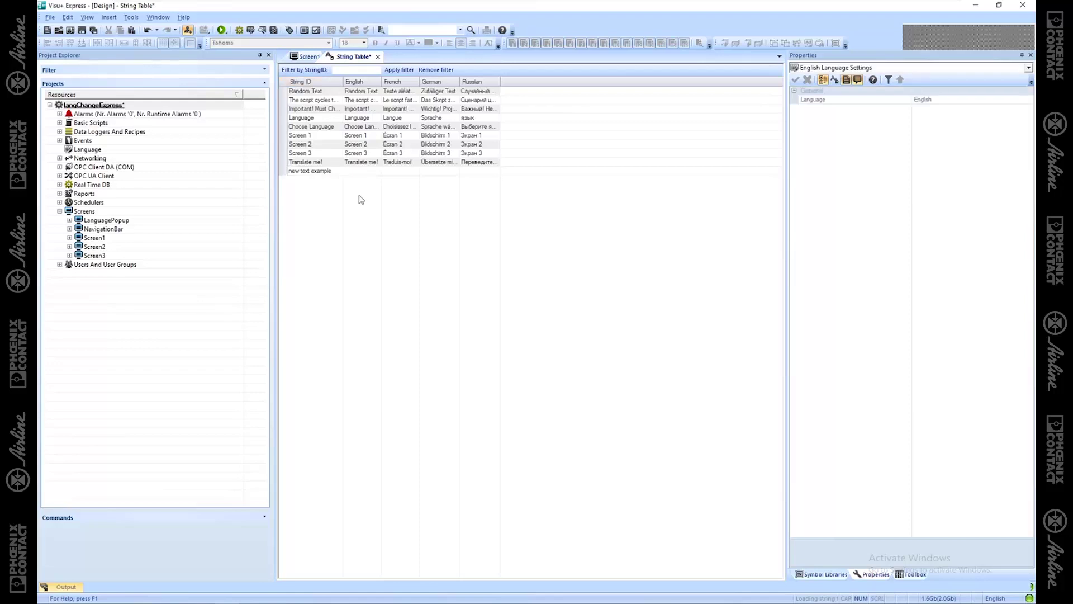
double_click(328, 171)
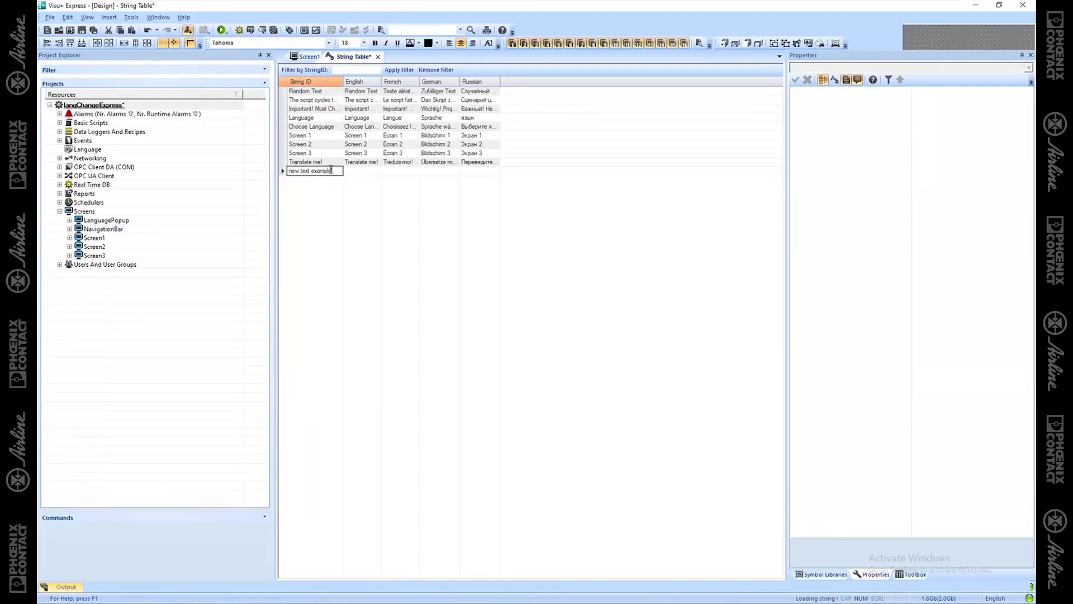
left_click_drag(331, 170, 258, 173)
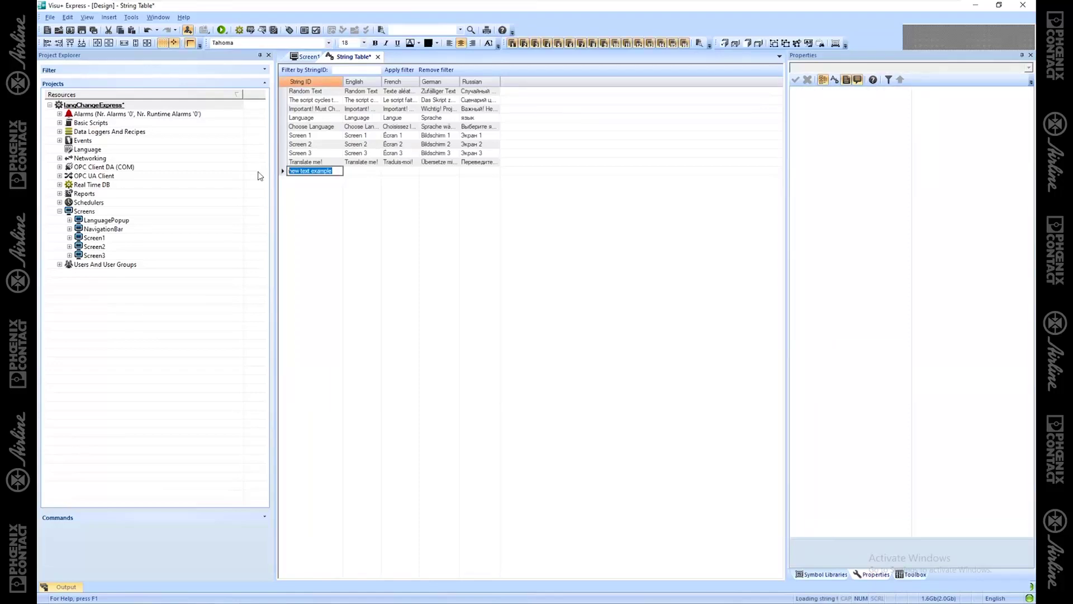
double_click(363, 172)
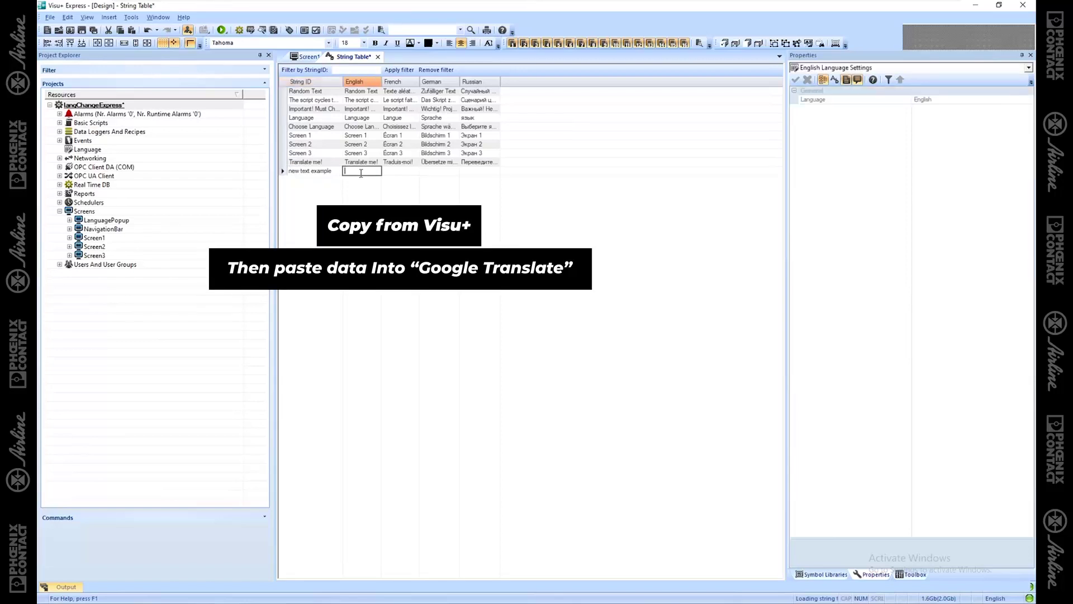
key("ctrl+v")
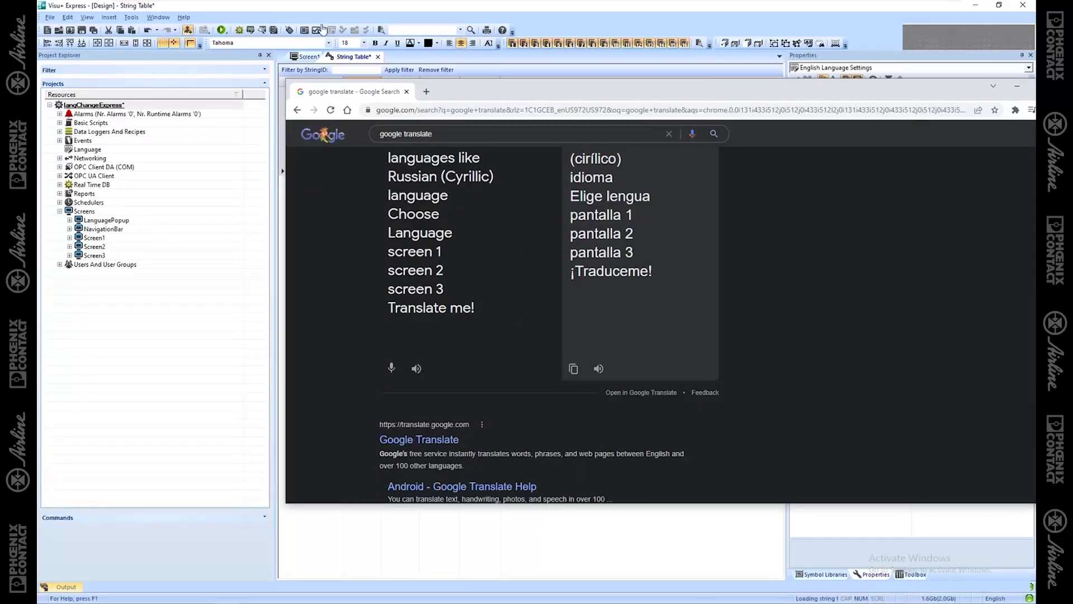
Step: Paste 'new text example' into Google Translate and maximize the browser
scroll(437, 178, "up", 5)
key("ctrl+a")
key("ctrl+v")
left_click_drag(964, 92, 858, 92)
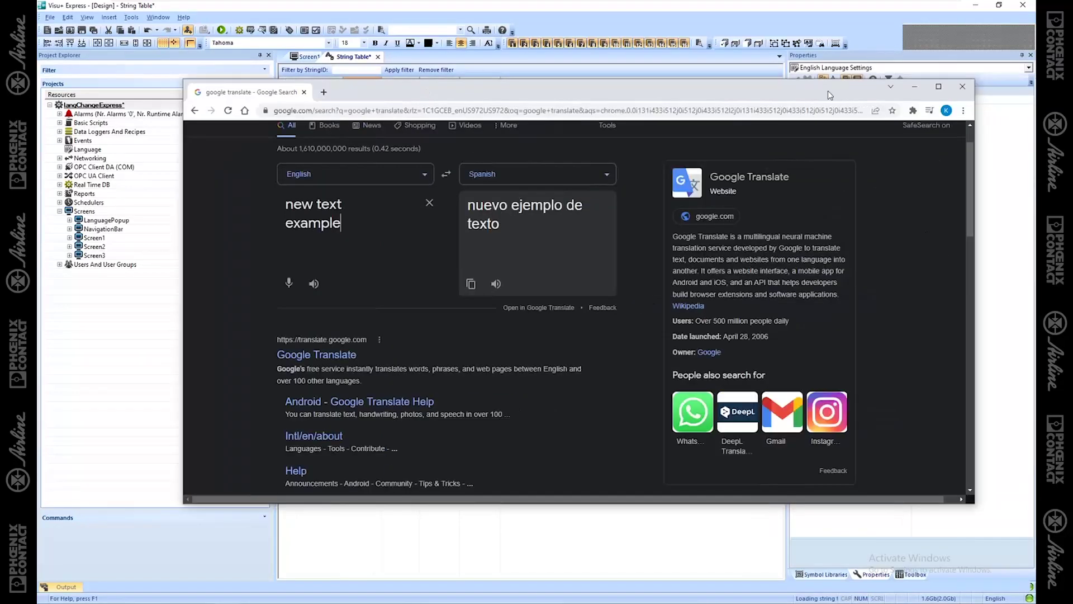
double_click(939, 88)
scroll(232, 125, "up", 1)
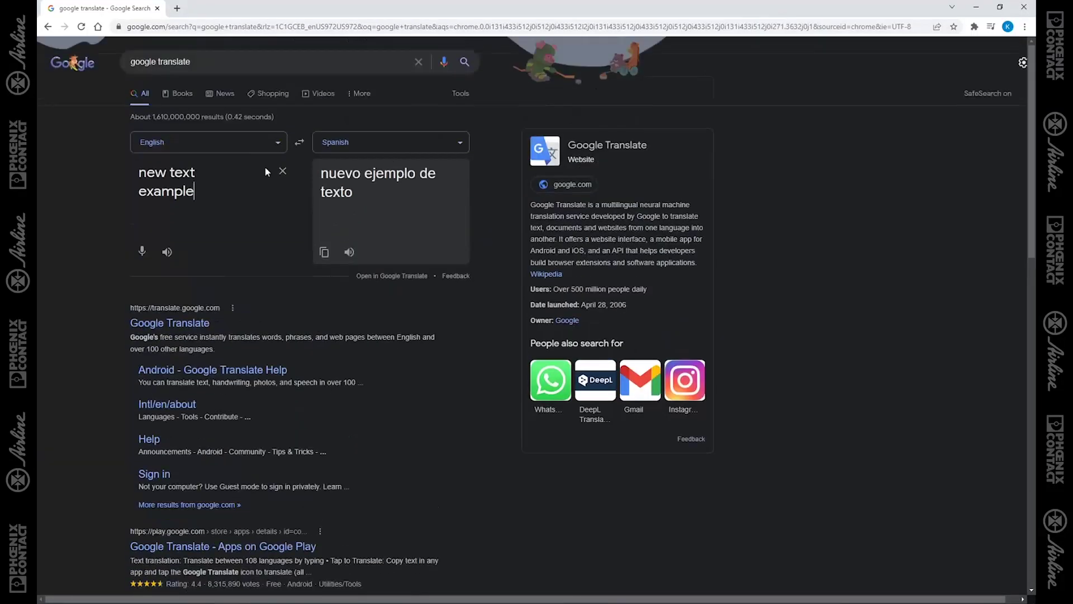
Step: Change the target language to French and select the result 'nouvel exemple de texte'
left_click(390, 146)
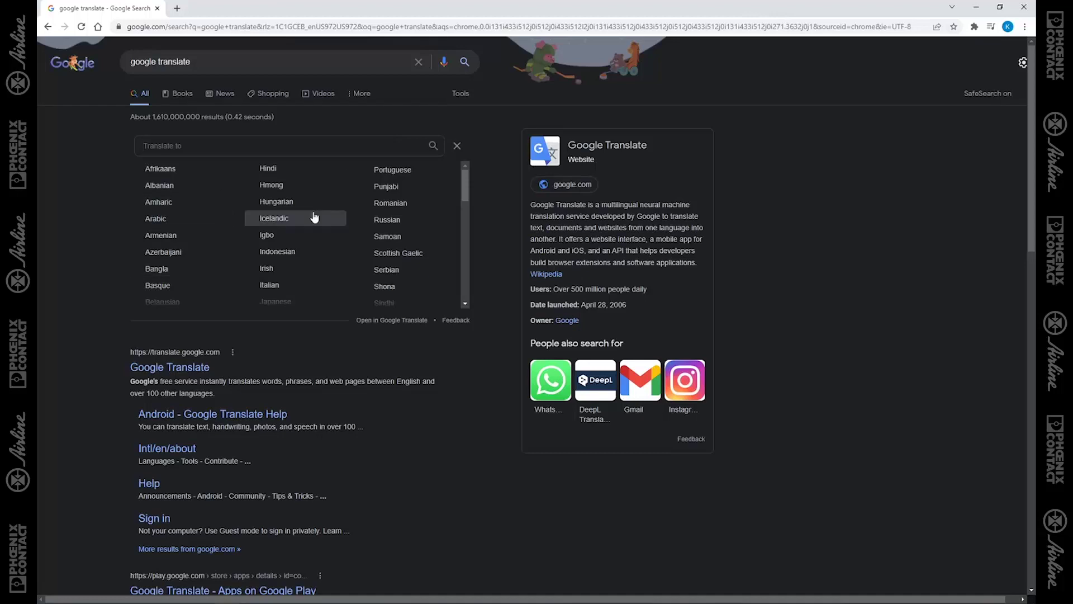
type("fre")
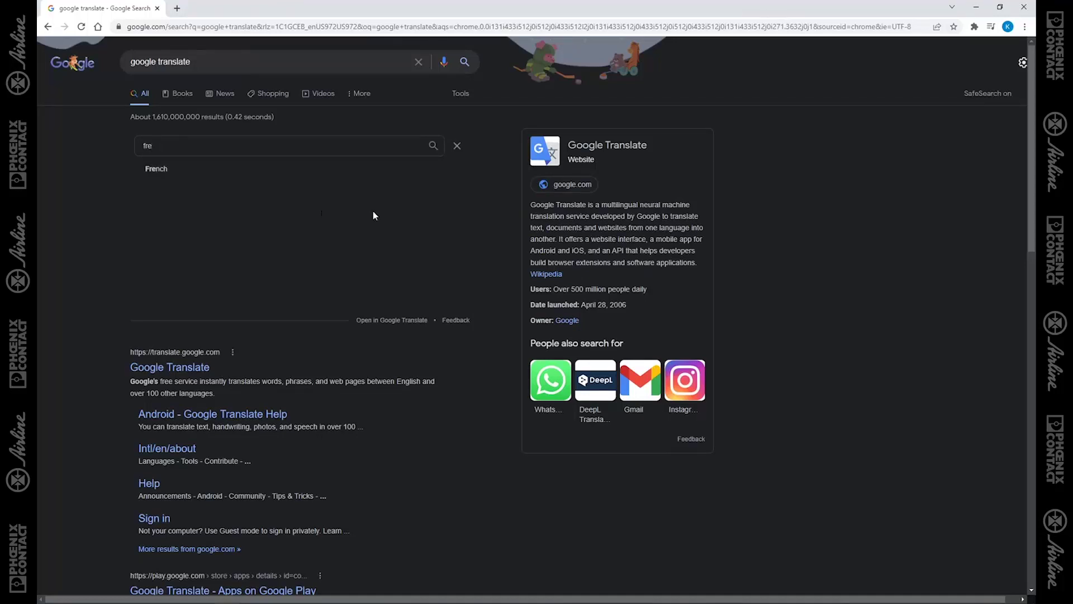
left_click(201, 170)
left_click_drag(415, 206, 302, 171)
key("ctrl+c")
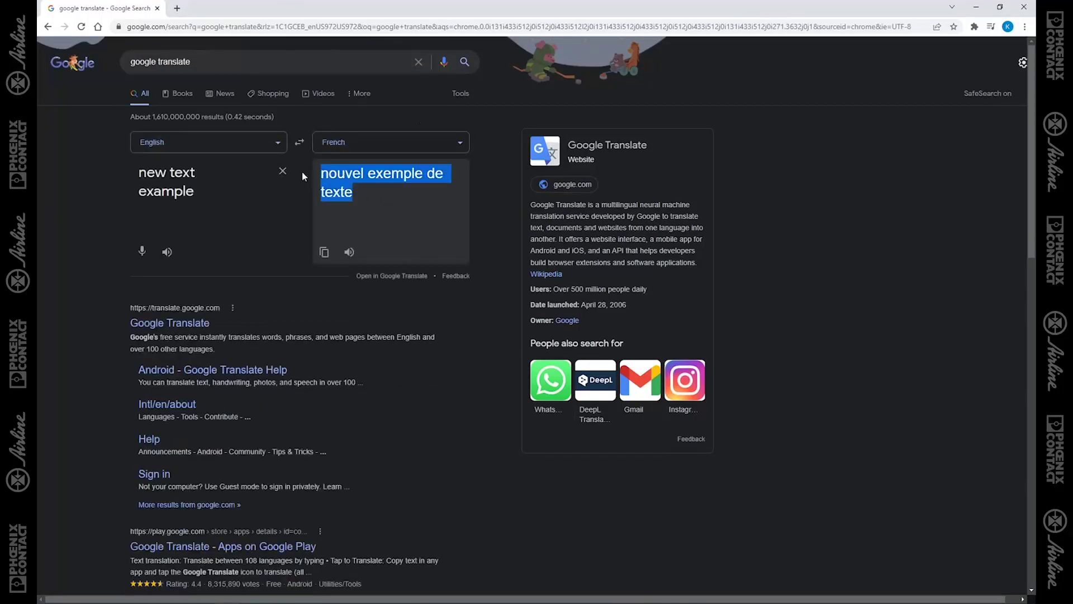
Step: Paste 'nouvel exemple de texte' into the French cell of the new string-table row
left_click(975, 7)
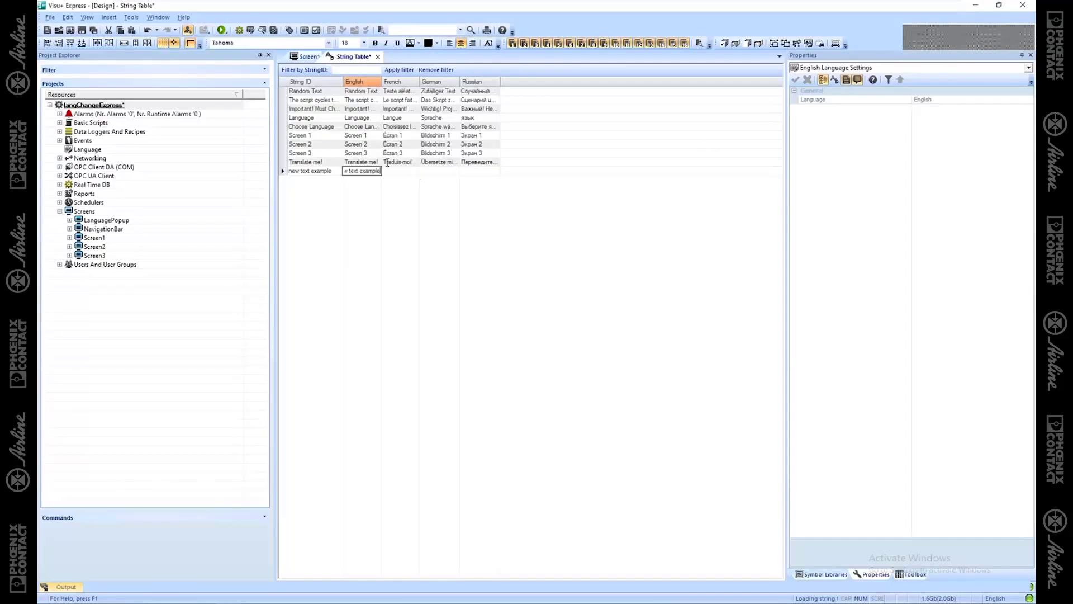
left_click(407, 170)
key("ctrl+v")
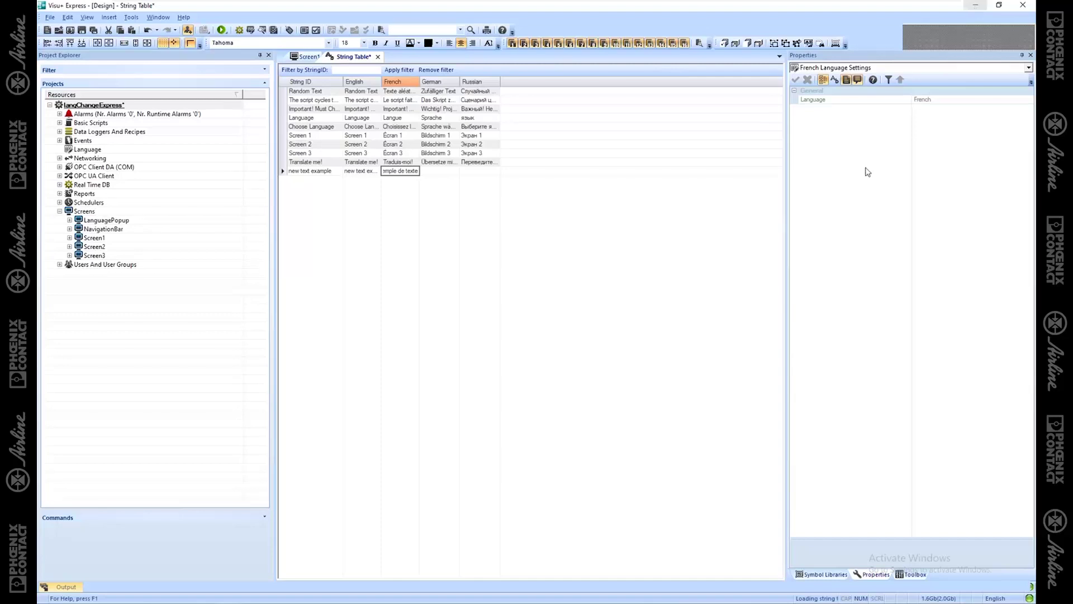
key("alt+Tab")
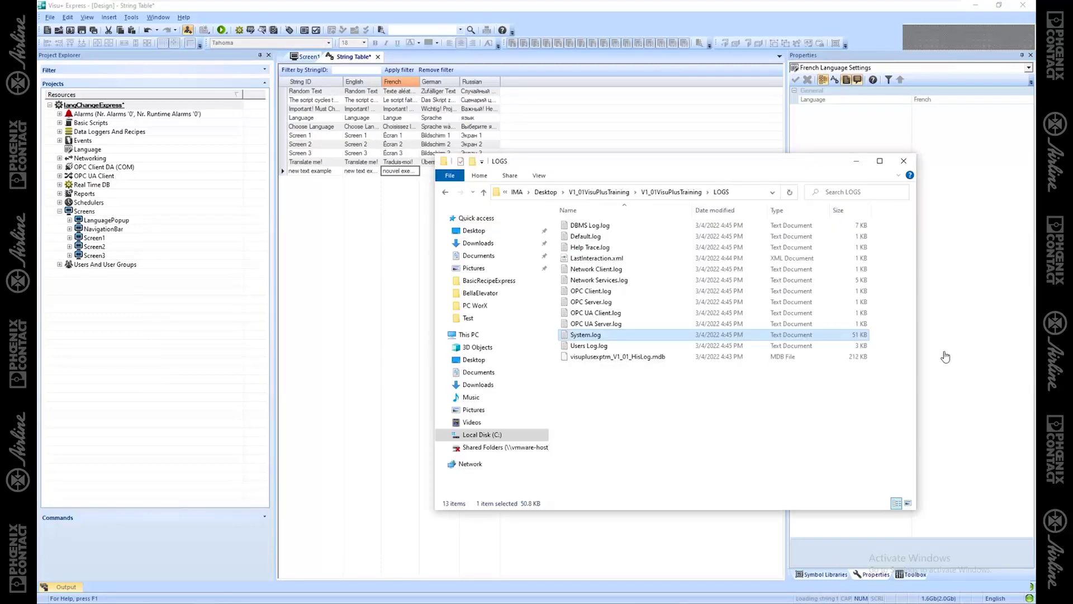
key("alt+F4")
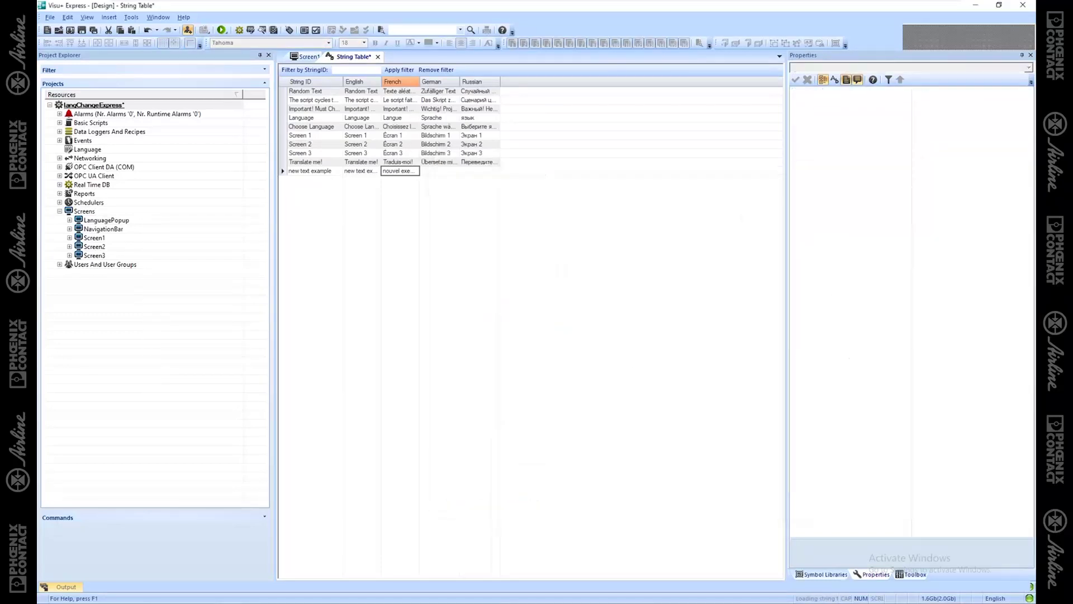
Step: Switch Google Translate's target to German and select the result 'neues Textbeispiel'
key("alt+Tab")
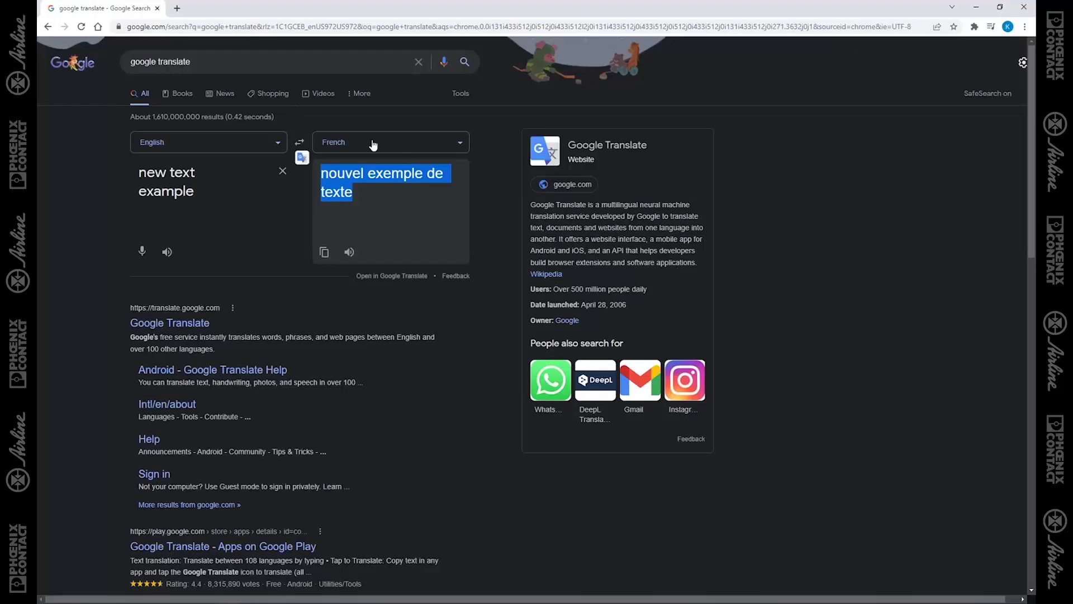
left_click(372, 145)
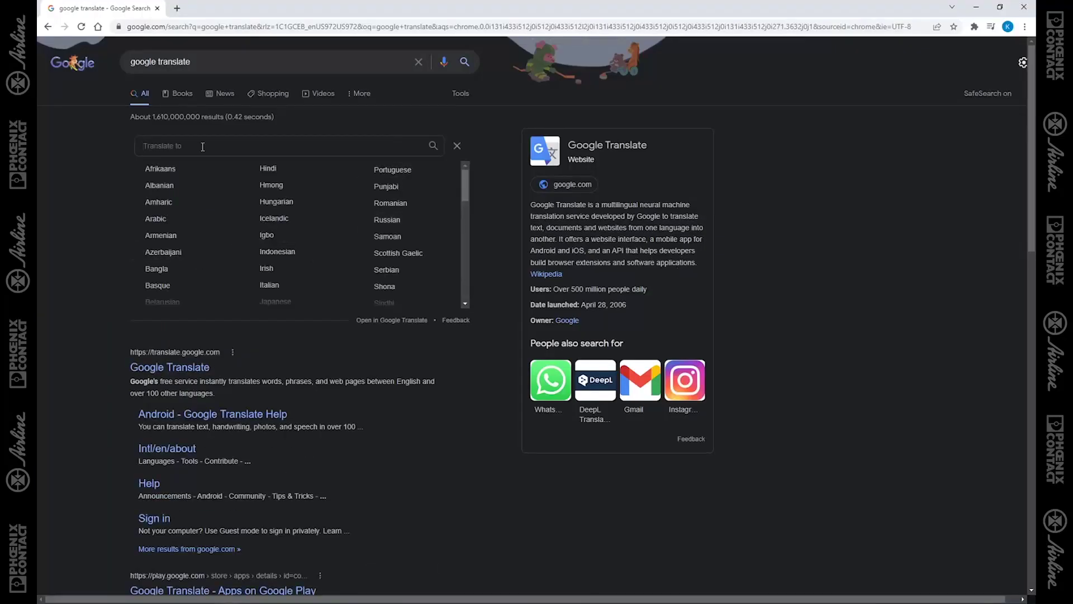
type("ger")
left_click(175, 170)
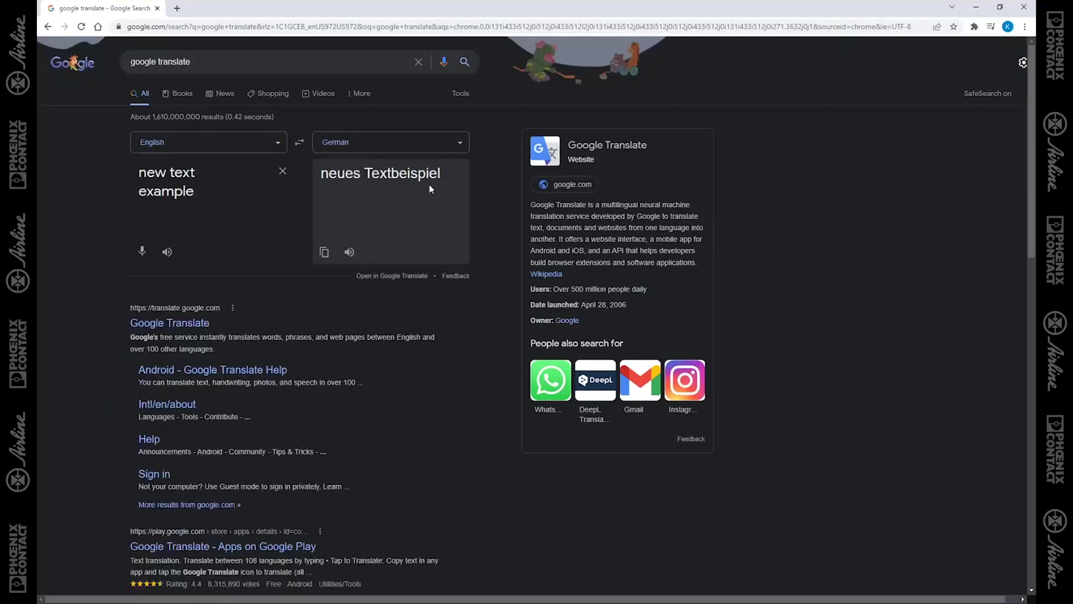
left_click_drag(429, 185, 283, 181)
key("ctrl+c")
Step: Paste 'neues Textbeispiel' into the German cell of the new string-table row
key("alt+Tab")
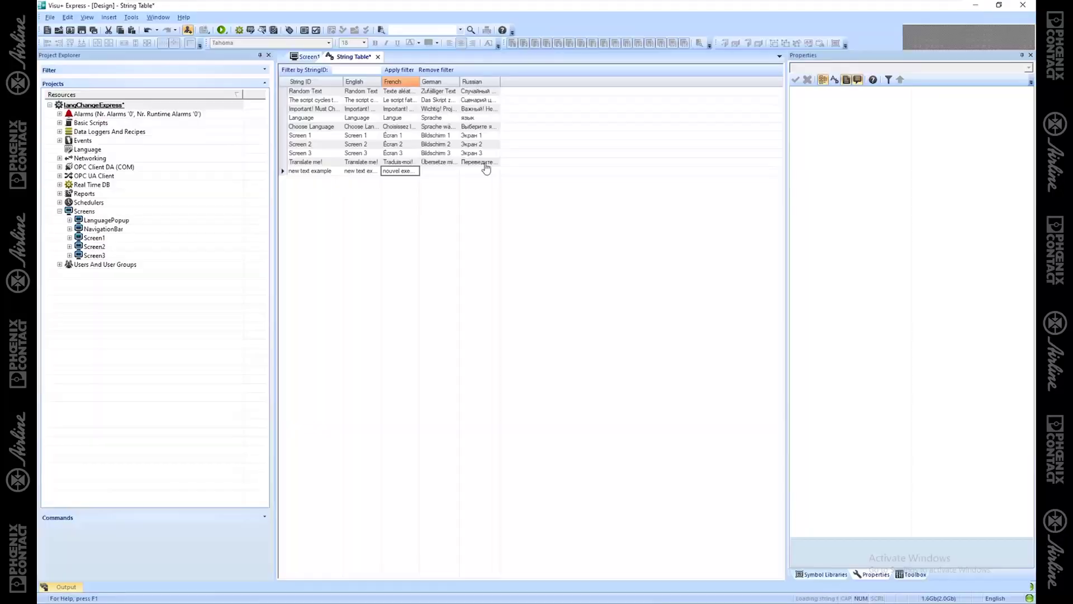
left_click(447, 170)
key("ctrl+v")
left_click(480, 204)
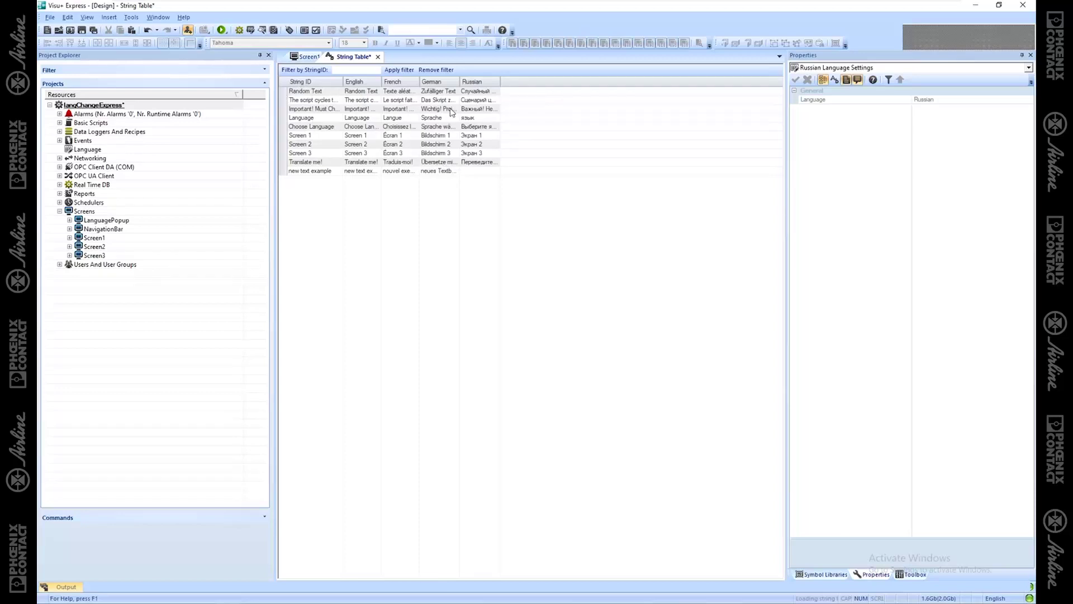
Step: Copy all ten string-table rows and paste them into Excel's Book1, confirming the size mismatch
left_click(285, 93)
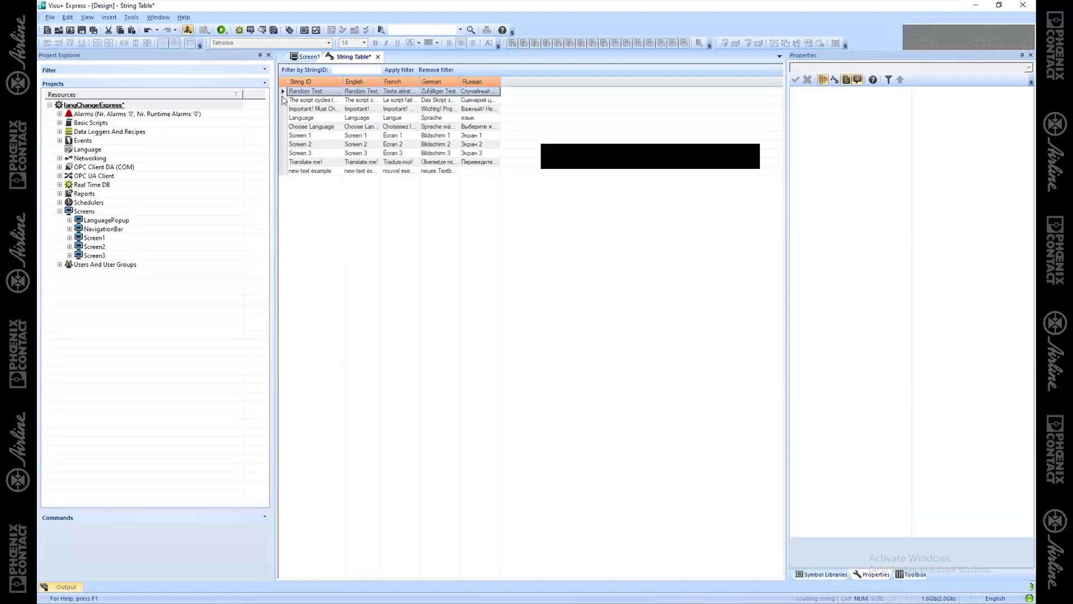
left_click(283, 171, "shift")
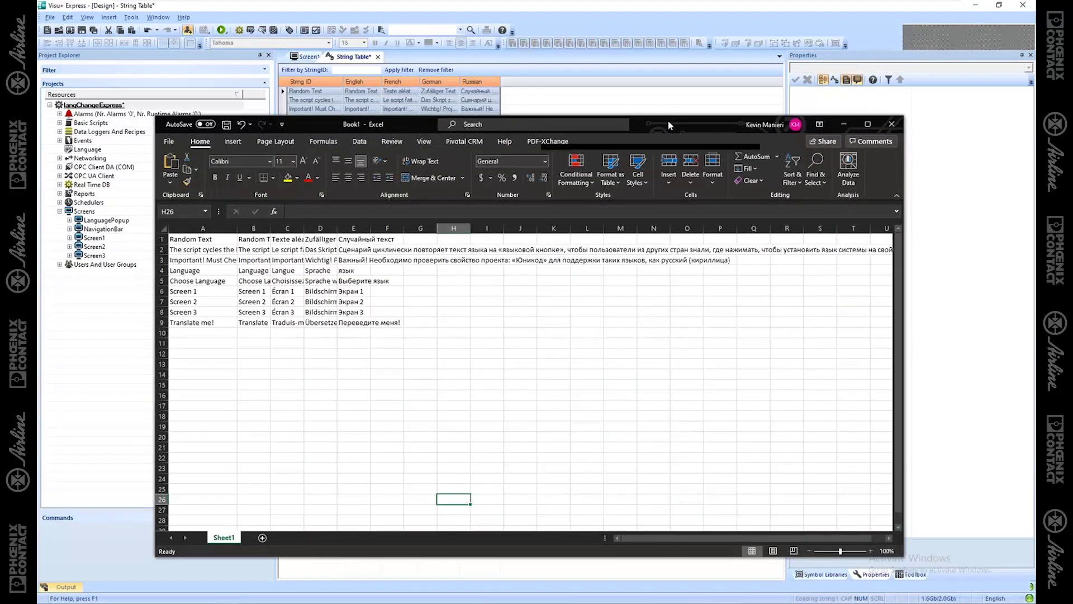
double_click(668, 120)
key("ctrl+v")
key("ctrl+v")
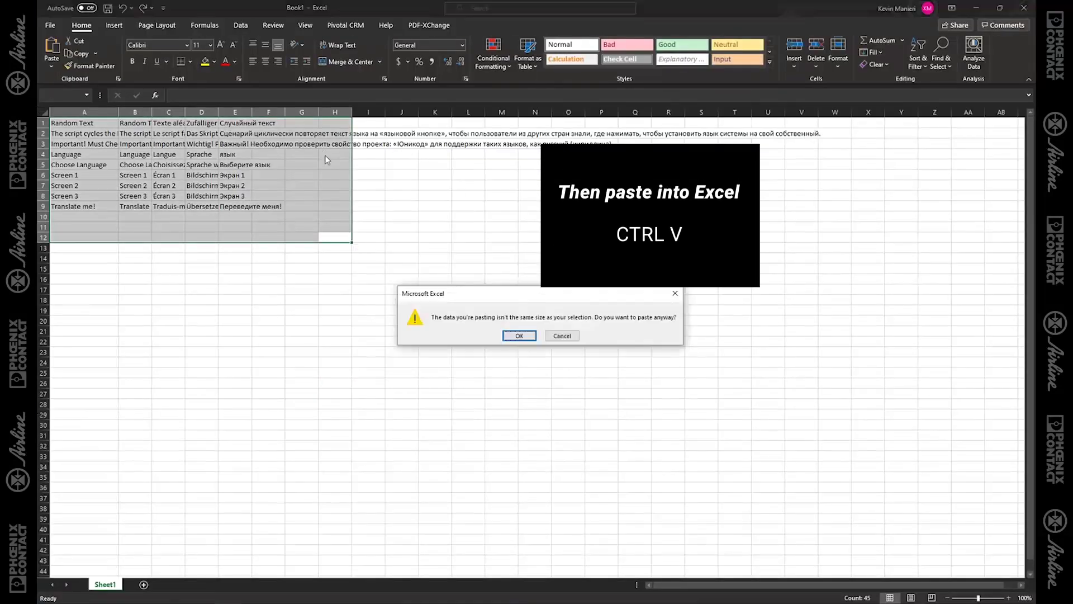
left_click(527, 338)
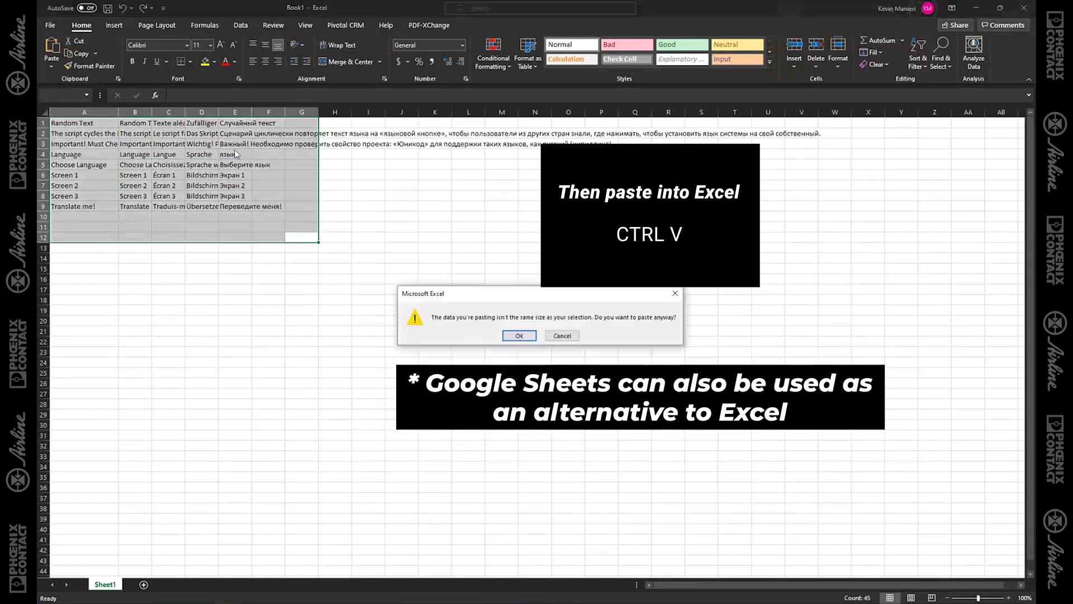
left_click(520, 335)
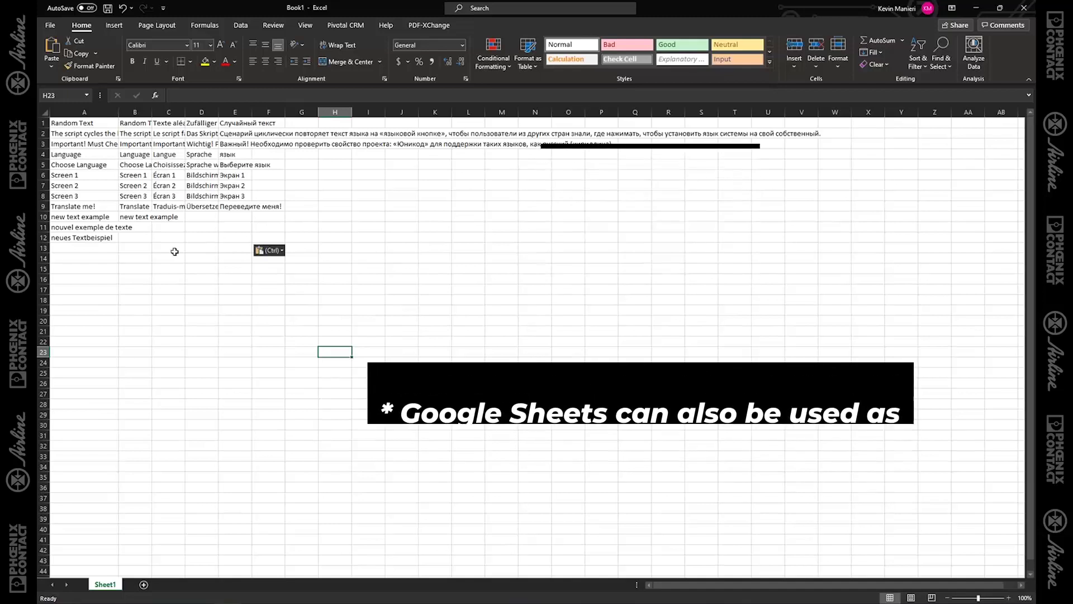
Step: Move the French text from cell A11 into C10
left_click(107, 236)
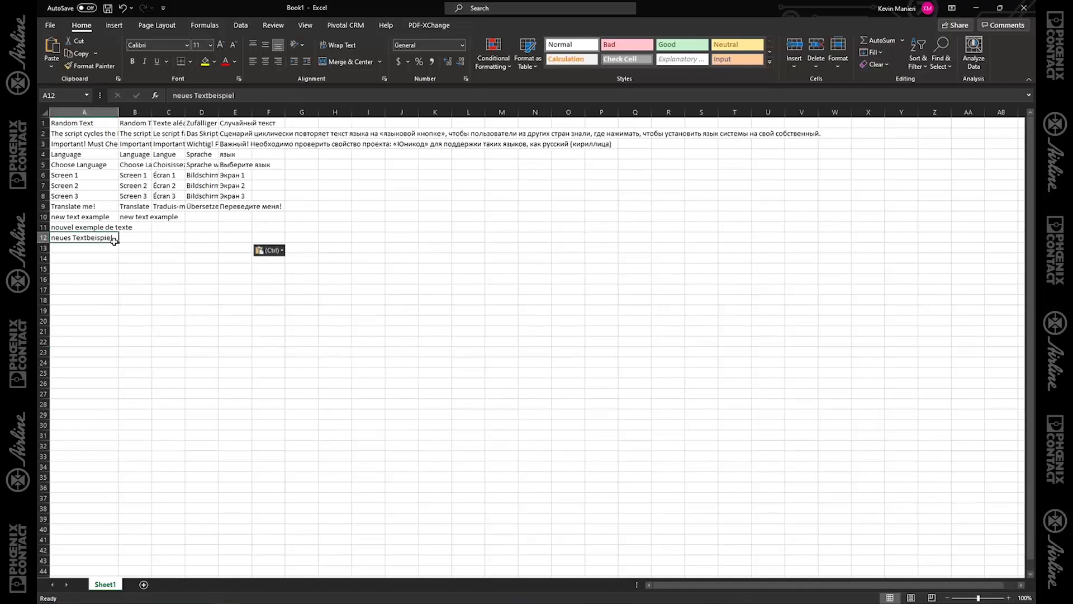
left_click(95, 227)
key("Right")
key("Up")
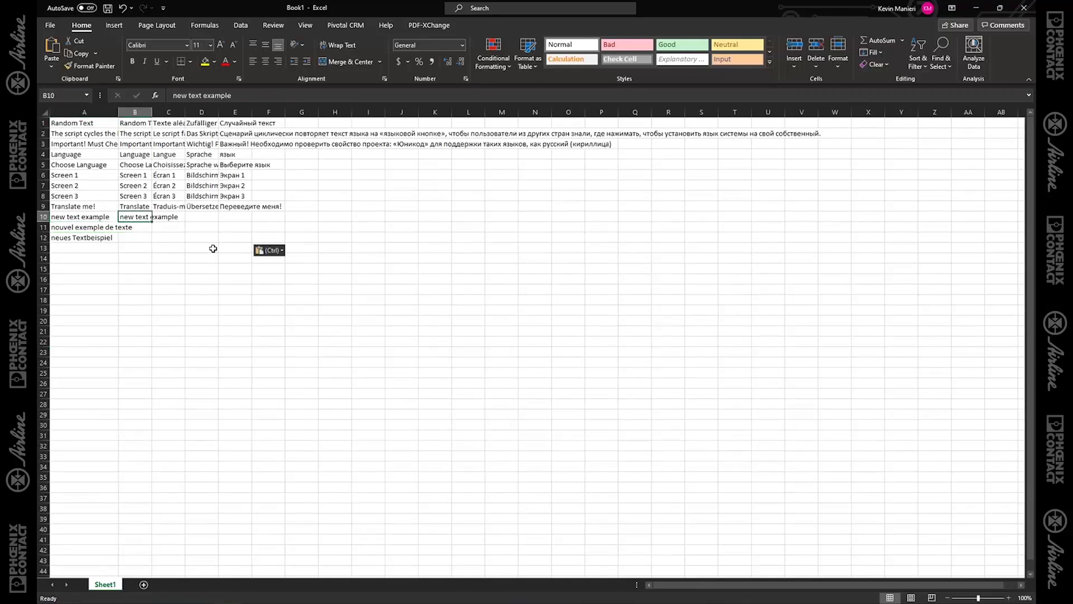
key("Down")
key("Left")
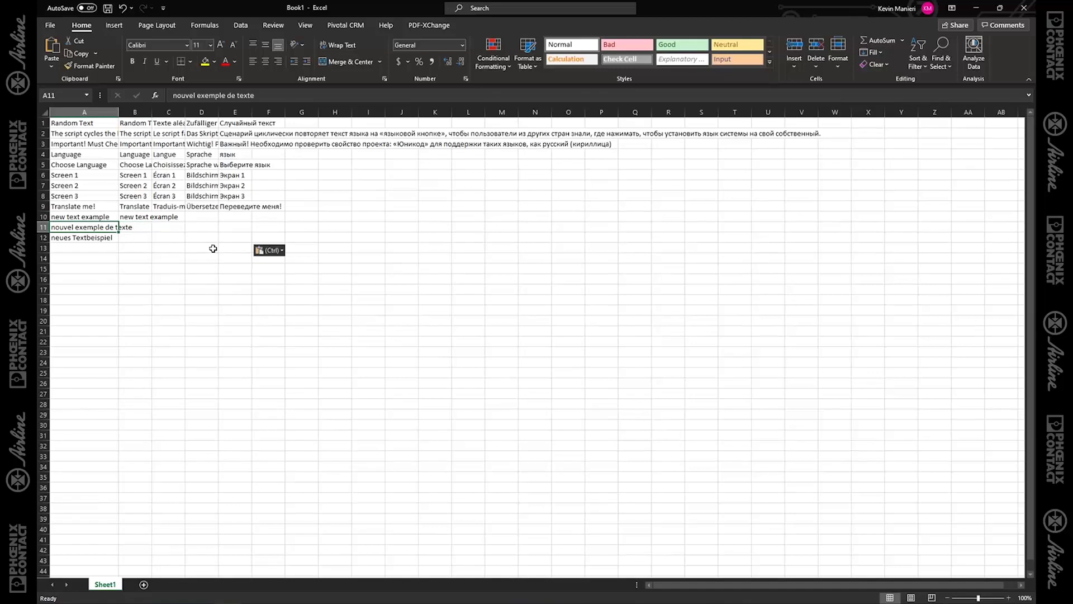
key("ctrl+x")
key("Right")
key("Up")
Step: Move the German text from cell A12 into D10
key("Right")
key("ctrl+v")
key("Left")
key("Left")
key("Down")
key("Down")
key("ctrl+x")
key("Right")
key("Up")
key("Up")
key("Right")
key("Right")
key("ctrl+v")
key("Down")
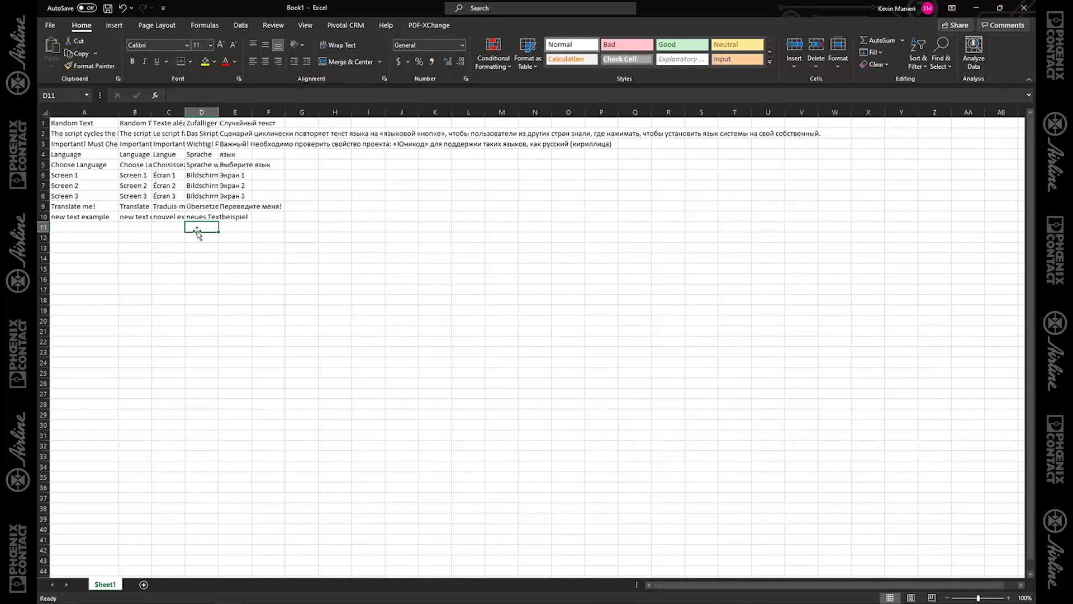
Step: Review the pasted table, checking the German text in D10 and the Russian column
left_click(72, 124)
left_click_drag(72, 124, 213, 196)
left_click(211, 219)
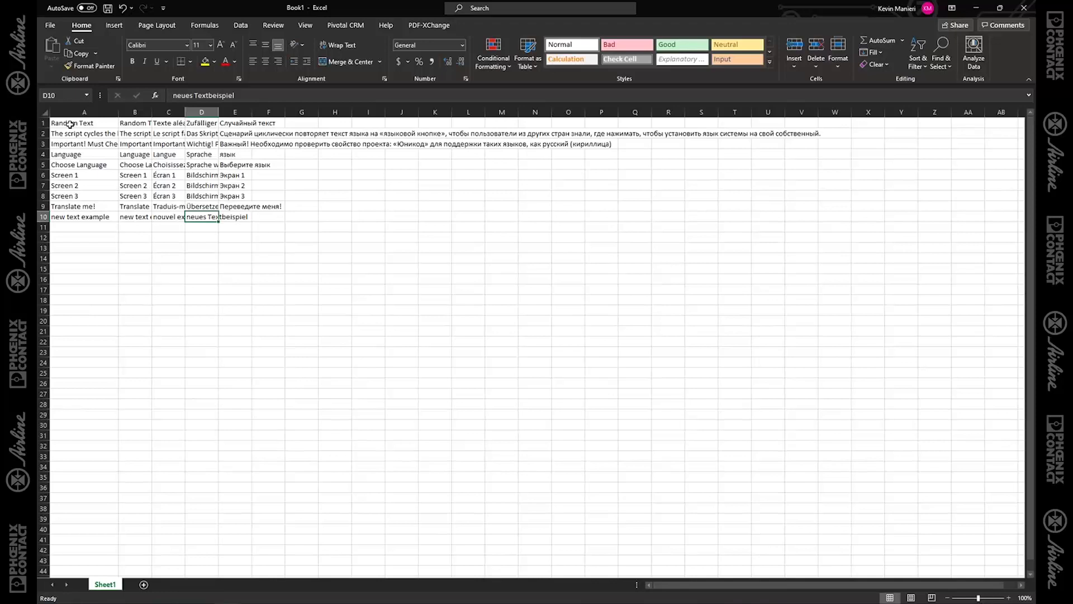
left_click_drag(72, 124, 199, 218)
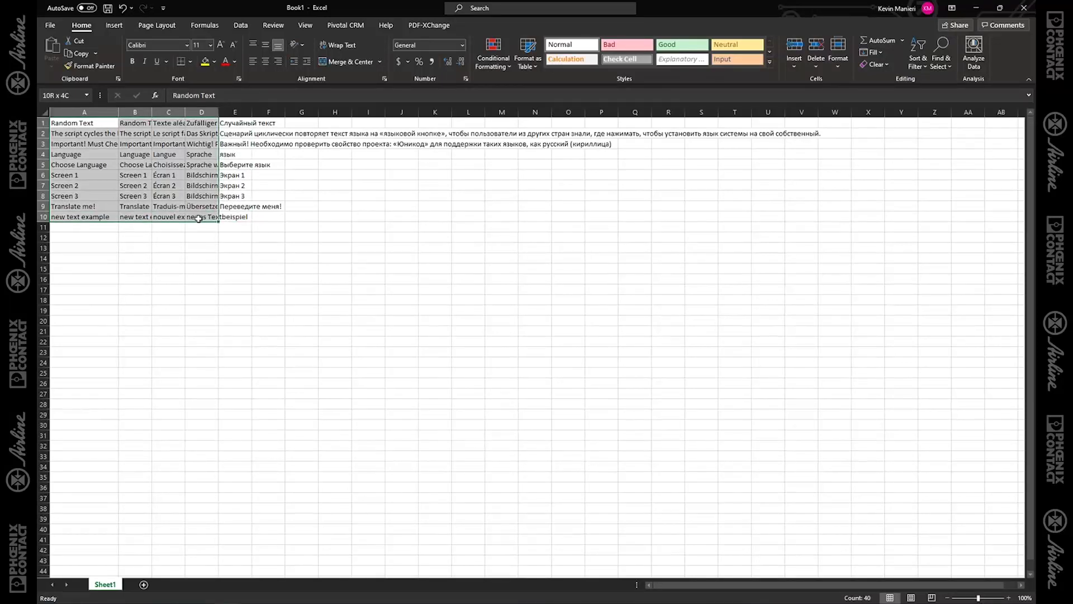
left_click(348, 219)
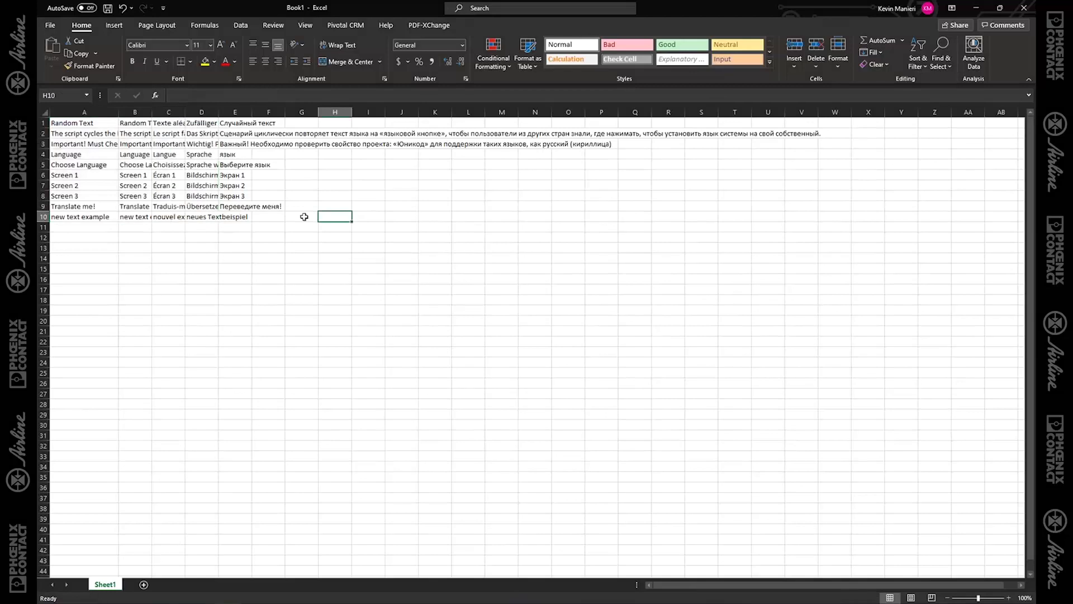
left_click(272, 124)
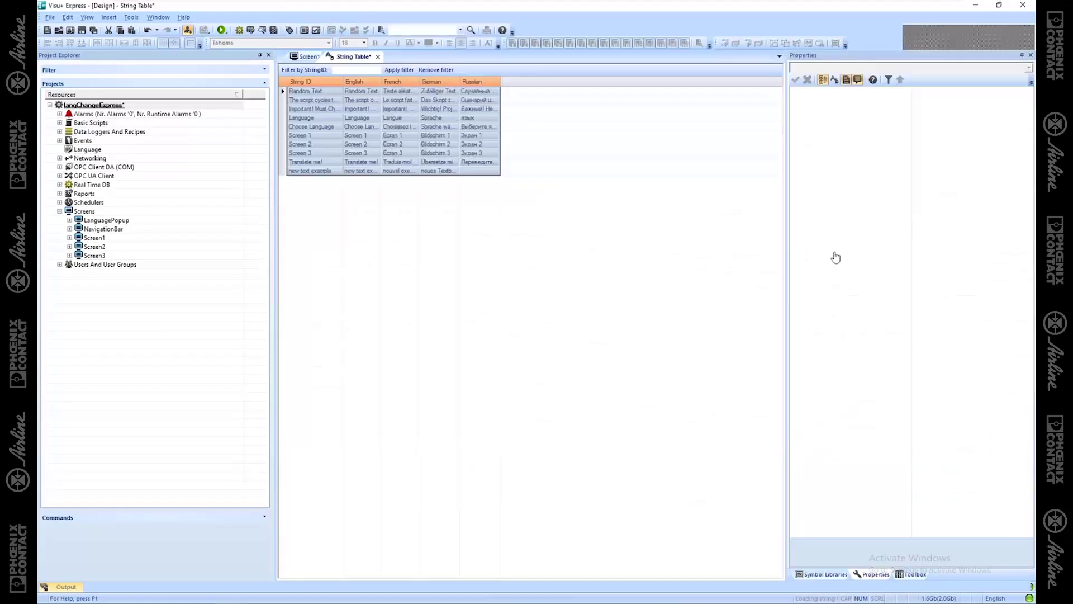
Step: Add a new language column named Spanish to the String Table, then switch back to Excel
left_click(535, 85)
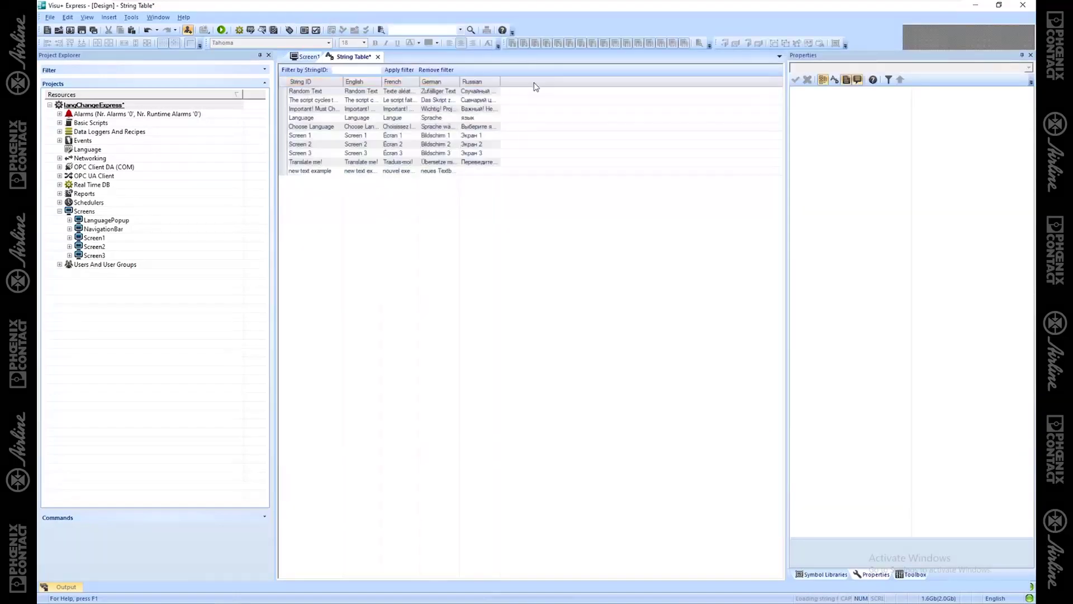
right_click(535, 89)
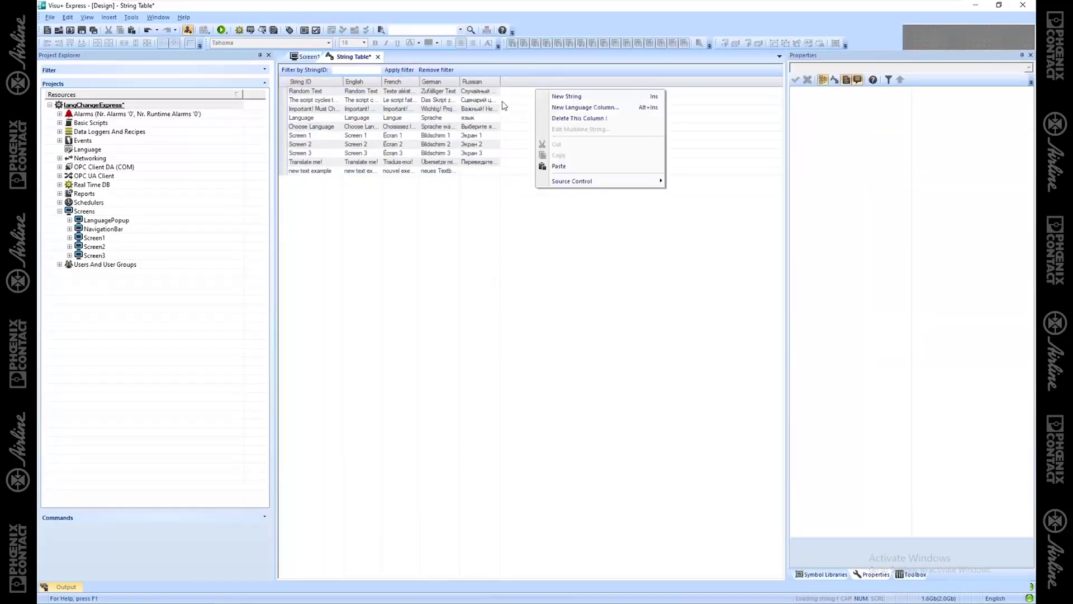
left_click(577, 108)
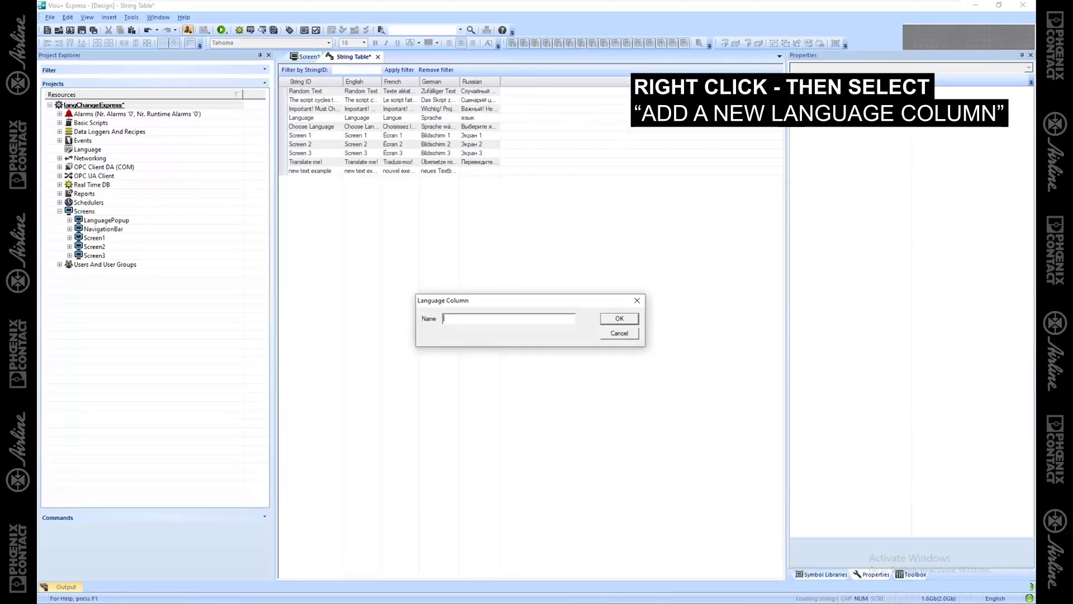
left_click(618, 320)
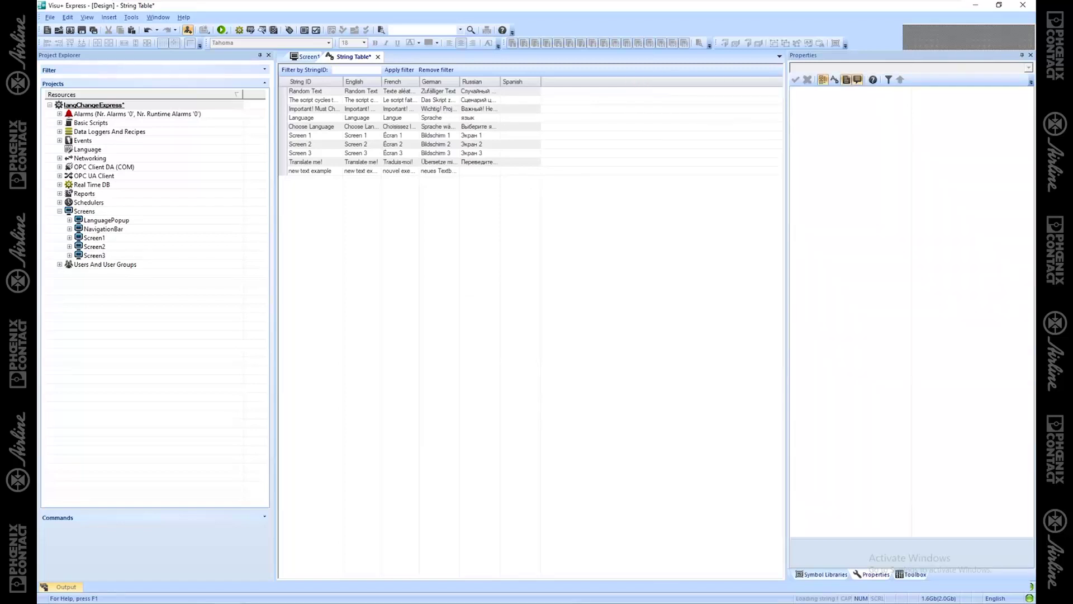
key("alt+Tab")
Step: Maximize Excel and copy the English String ID entries in A1:A10
double_click(654, 127)
left_click(315, 178)
left_click_drag(269, 124, 261, 221)
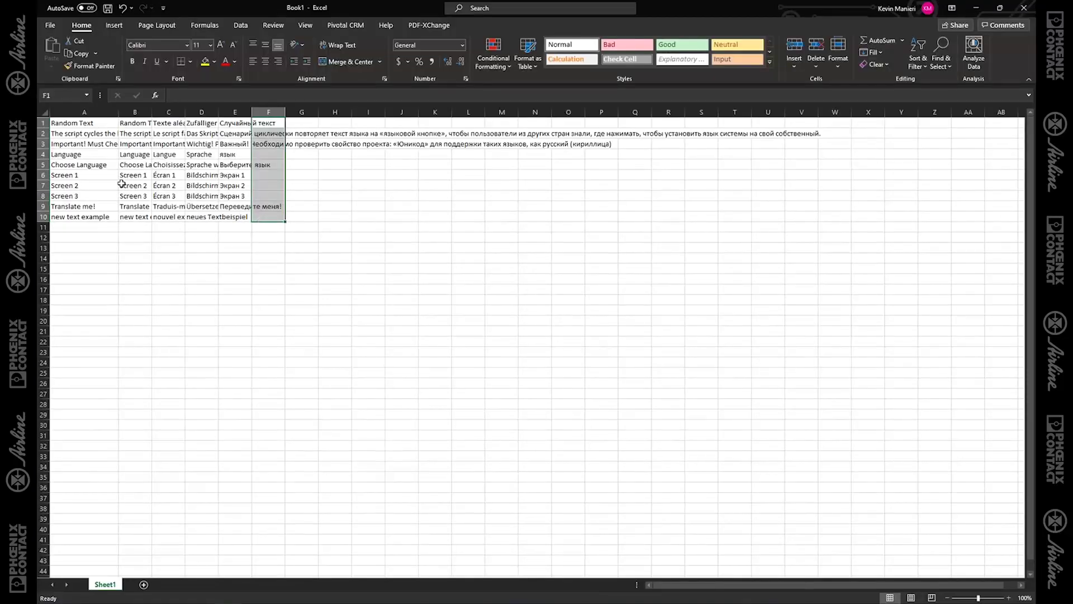
left_click_drag(88, 123, 84, 217)
key("ctrl+c")
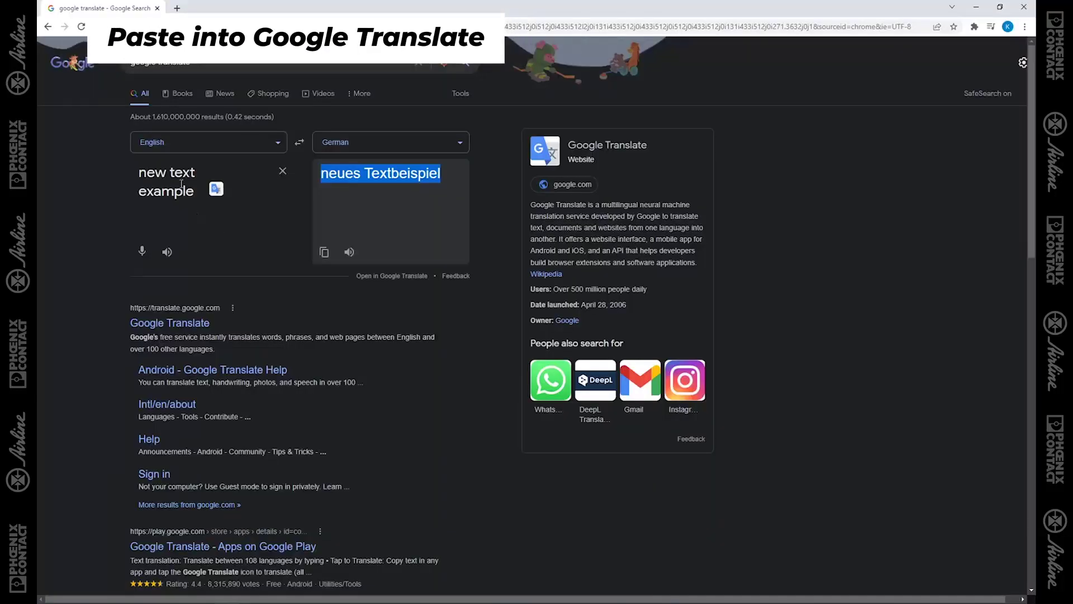
Step: Paste the ten English strings into Google Translate's source box
key("ctrl+a")
left_click(205, 199)
key("ctrl+a")
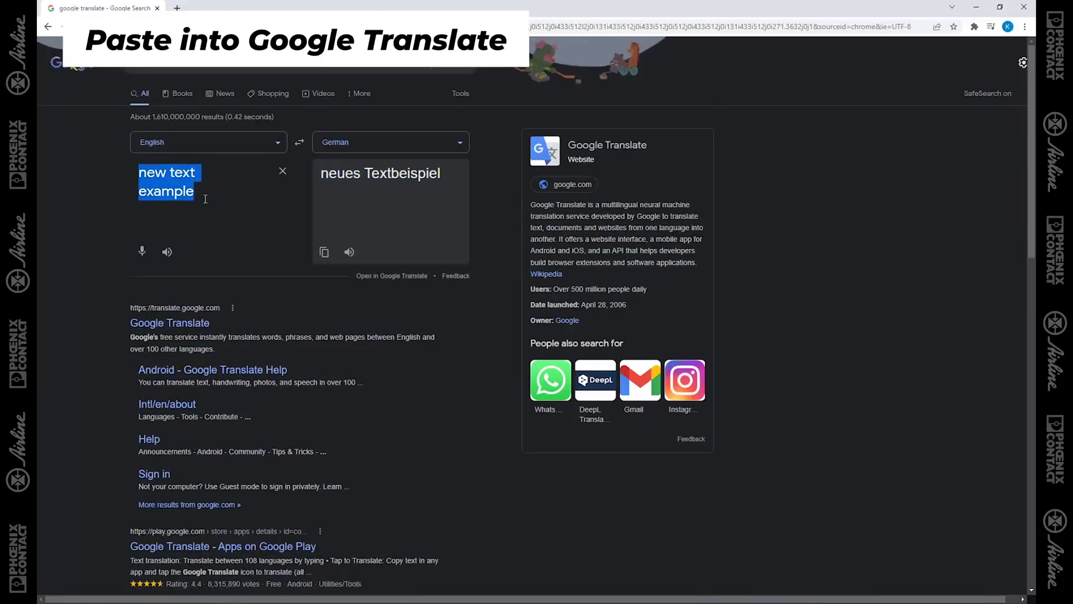
key("ctrl+v")
Step: Set Spanish as the target language and copy the Spanish translation
left_click(351, 143)
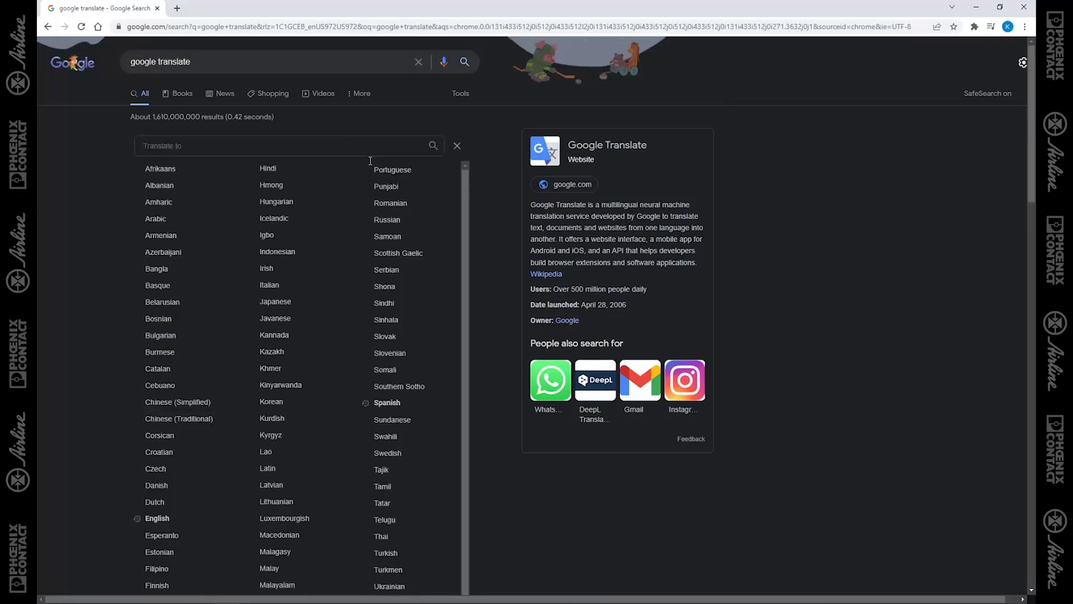
type("spanish")
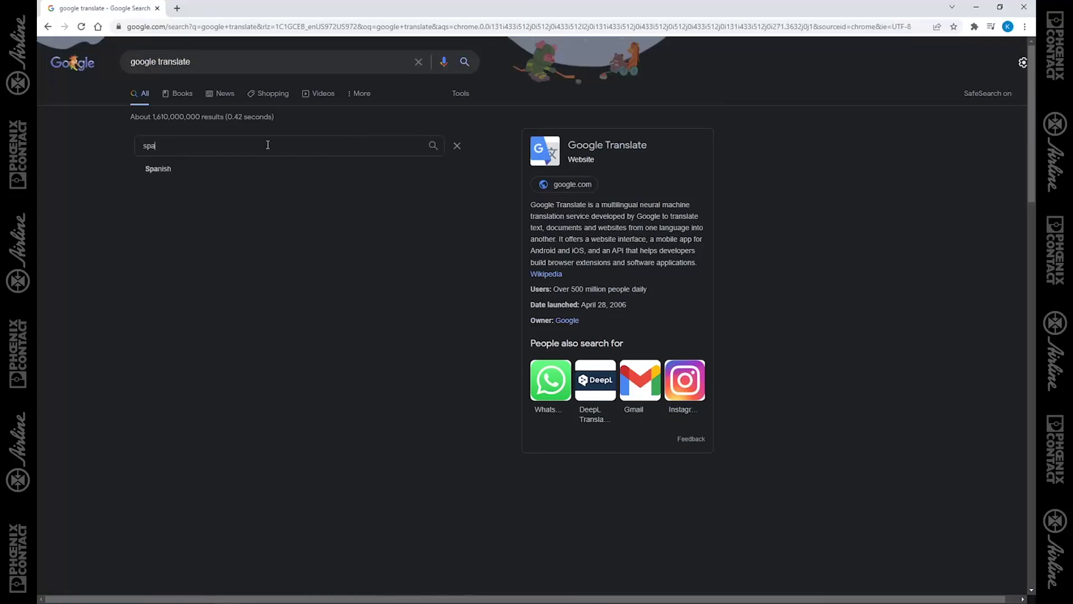
left_click(213, 169)
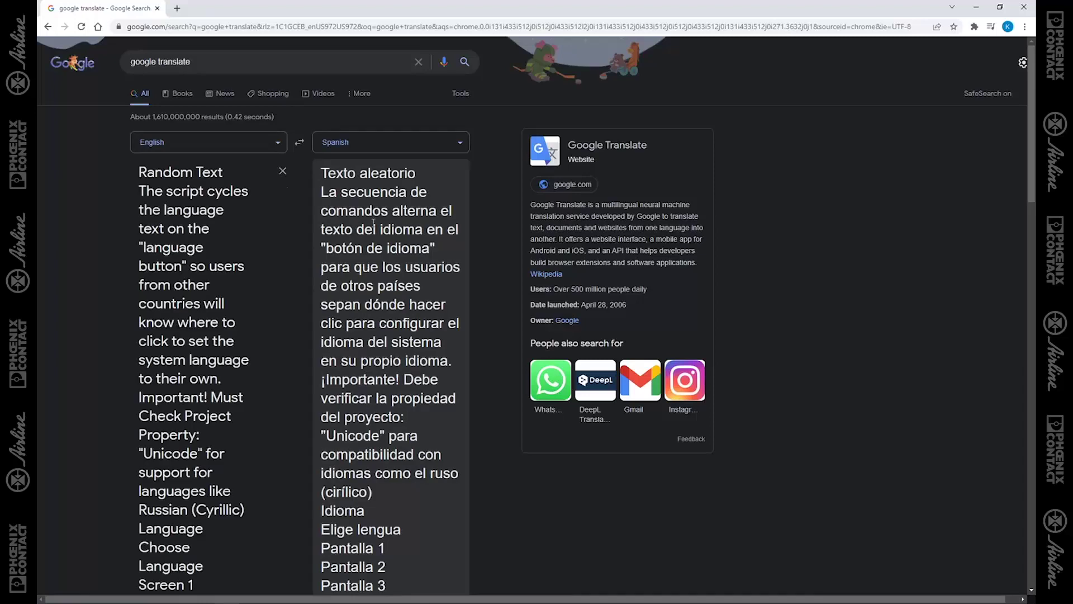
key("ctrl+a")
left_click_drag(322, 173, 389, 387)
scroll(389, 386, "down", 6)
left_click(324, 393)
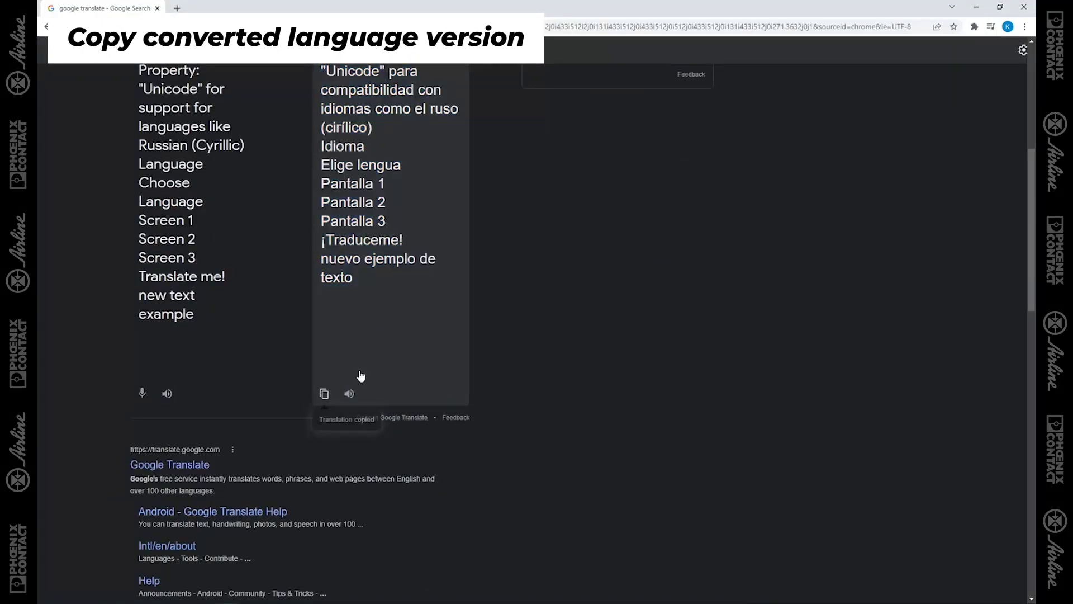
Step: Paste the Spanish translations into column F starting at F1
left_click(975, 6)
left_click(274, 165)
left_click(273, 123)
key("ctrl+v")
Step: Copy the whole translated table A1:F10 and minimize Excel
left_click(368, 196)
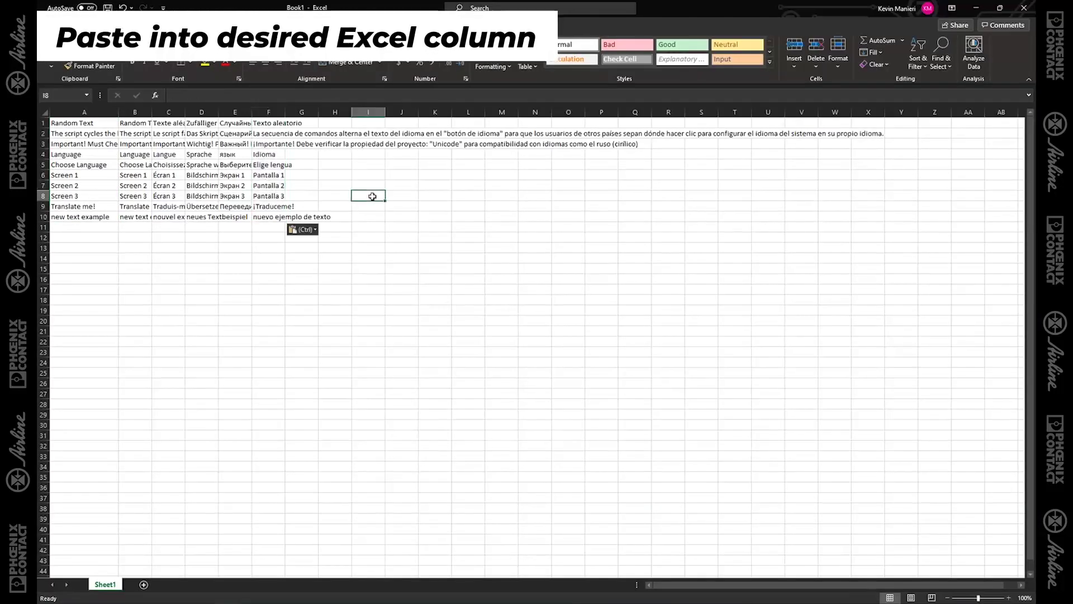
mouse_move(266, 220)
left_mouse_down()
mouse_move(71, 123)
mouse_move(286, 225)
left_mouse_up()
left_click(72, 133)
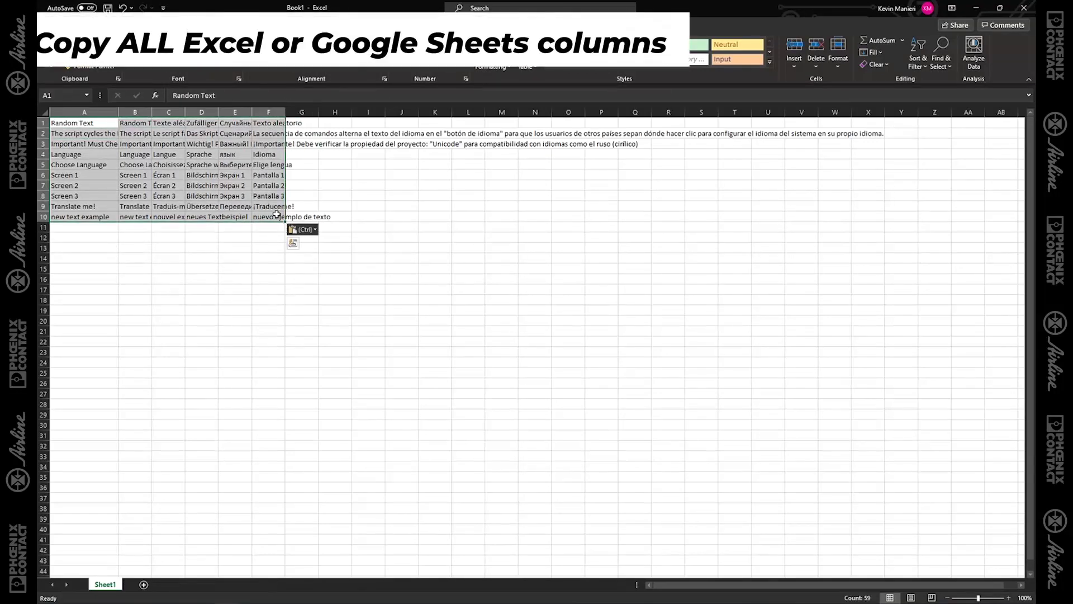
key("ctrl+a")
key("ctrl+c")
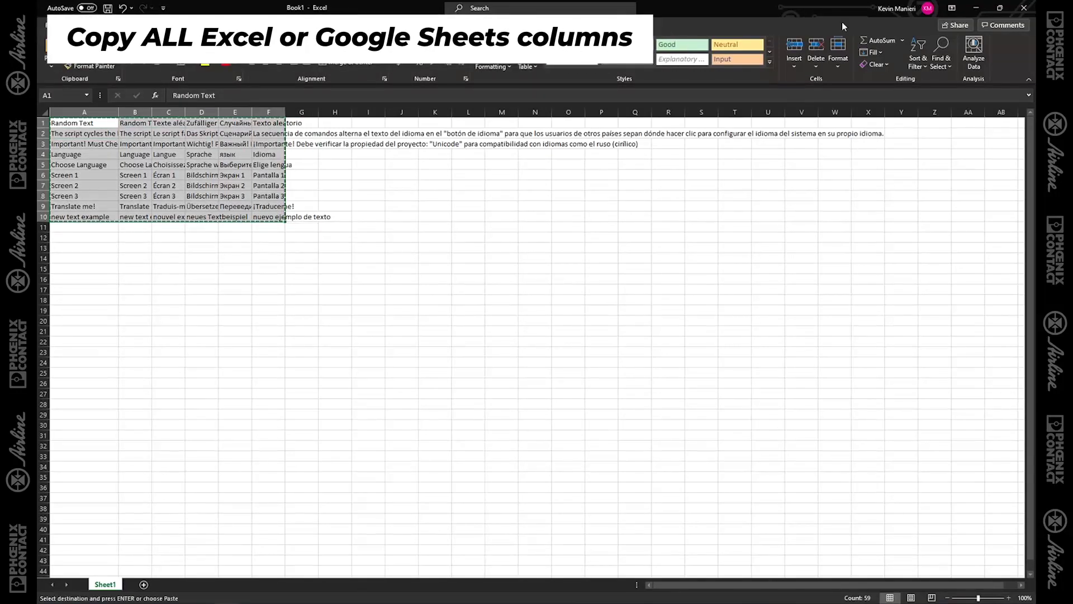
left_click(976, 6)
Step: Delete all existing String Table rows and paste the updated rows including Spanish
left_click(285, 92)
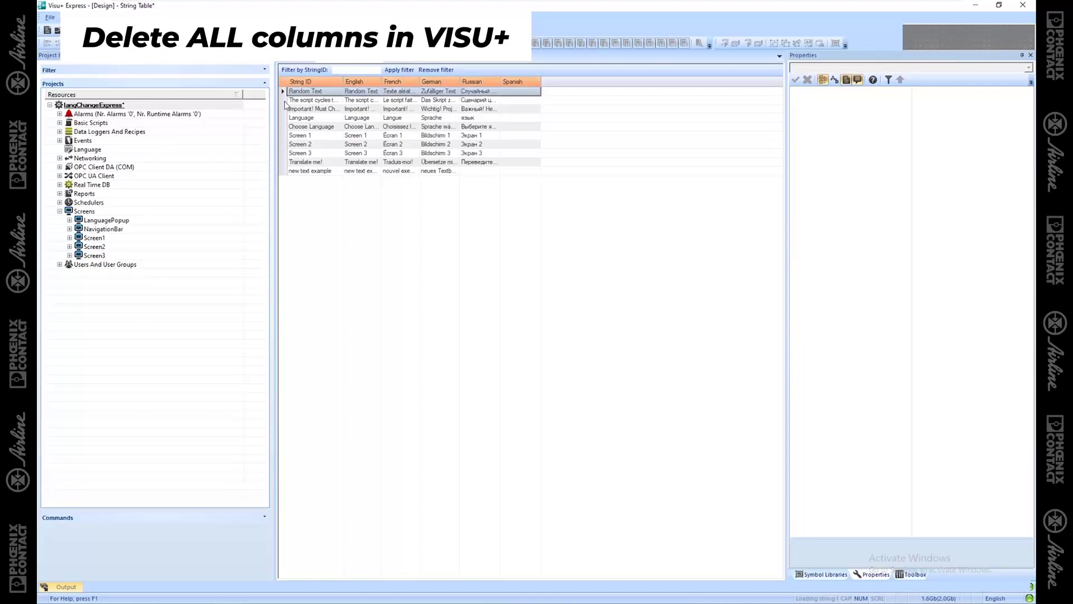
left_click(293, 171, "shift")
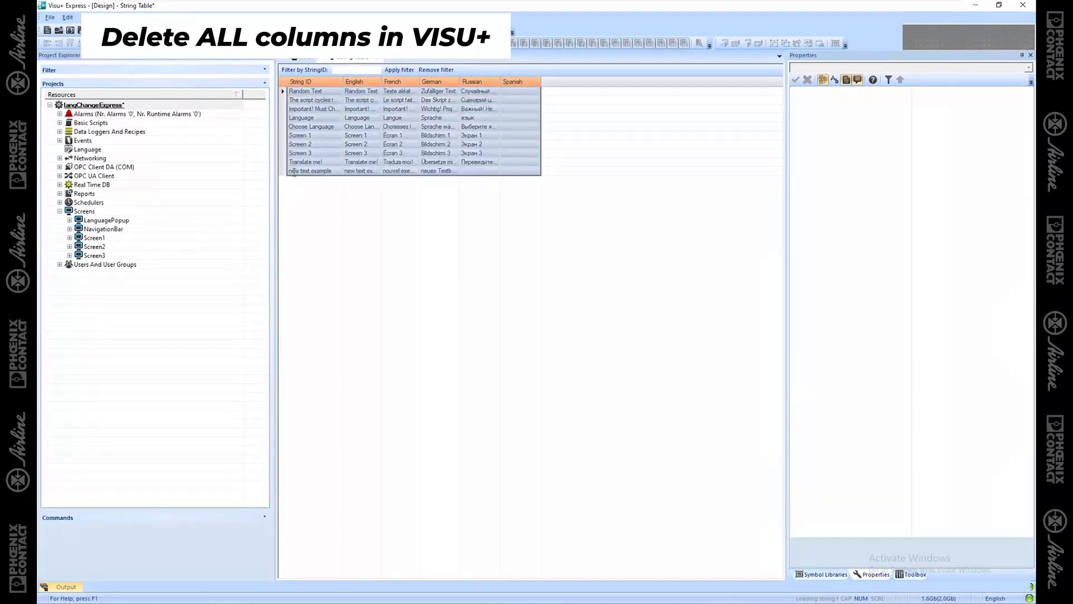
key("Delete")
left_click(288, 92)
key("Delete")
key("Delete")
key("Delete")
left_click(285, 99)
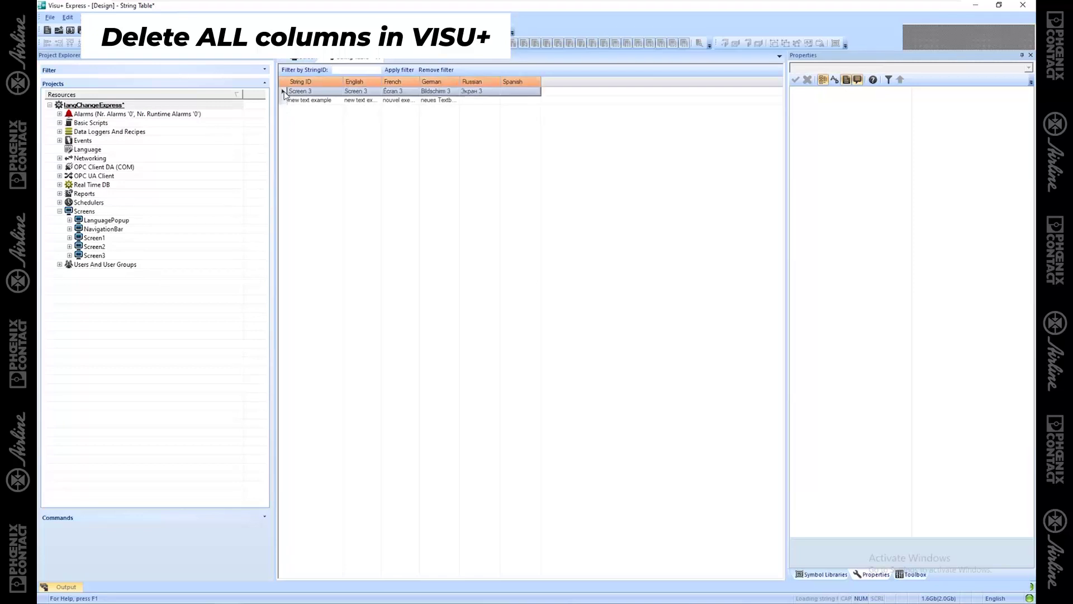
key("Delete")
key("Delete")
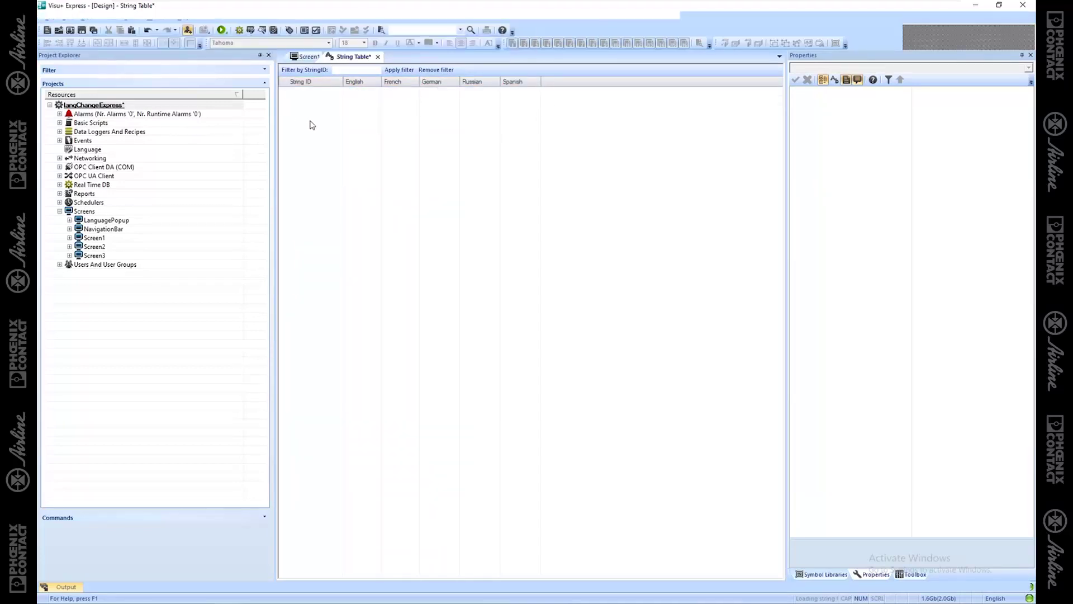
key("ctrl+v")
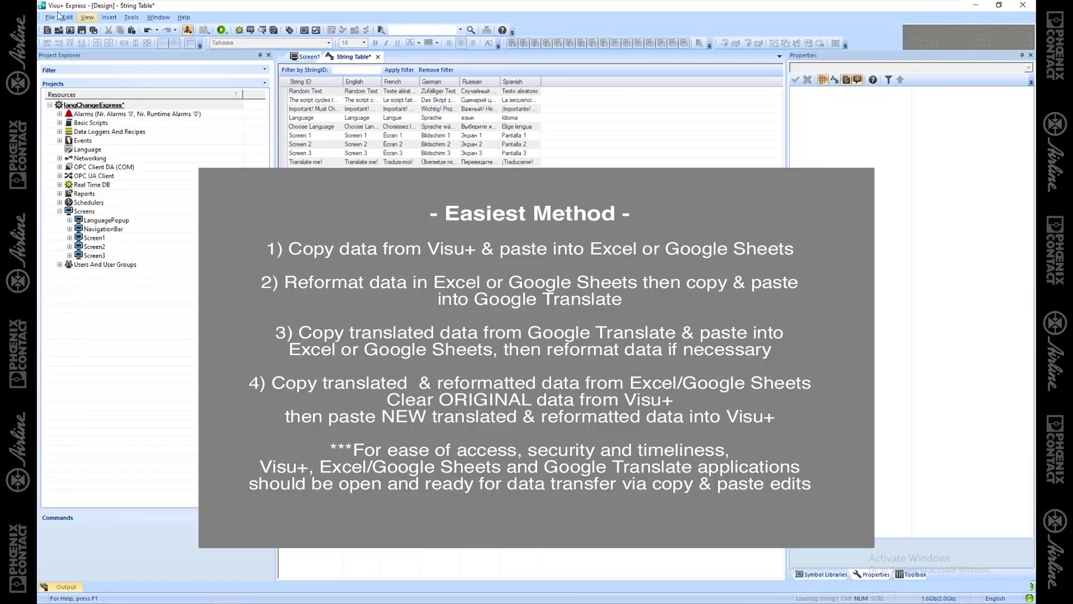
Step: Save the project and close the String Table to return to Screen1
key("ctrl+s")
left_click(375, 58)
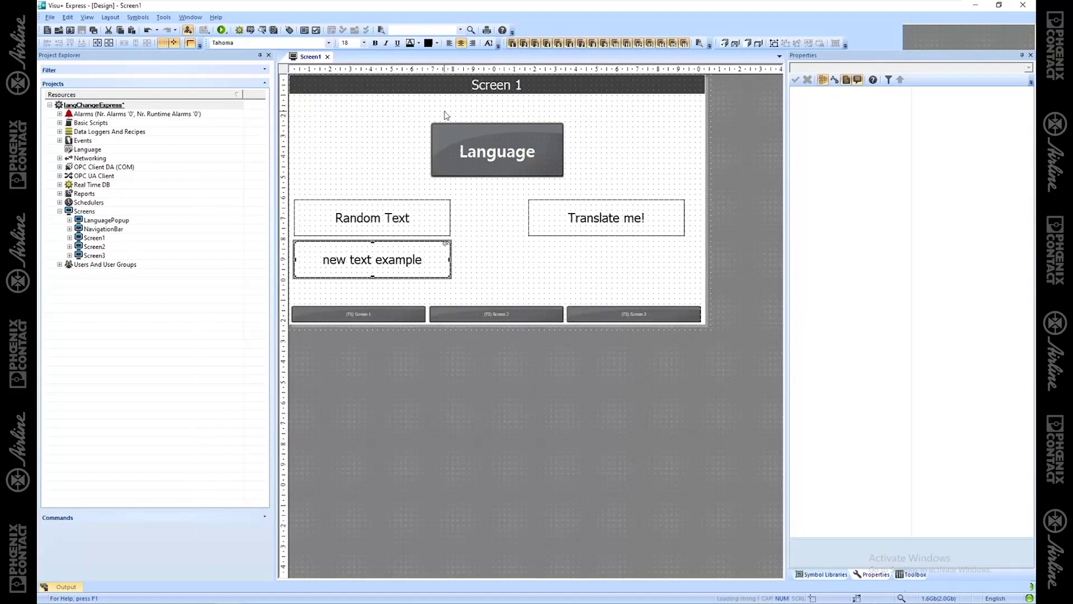
left_click(375, 126)
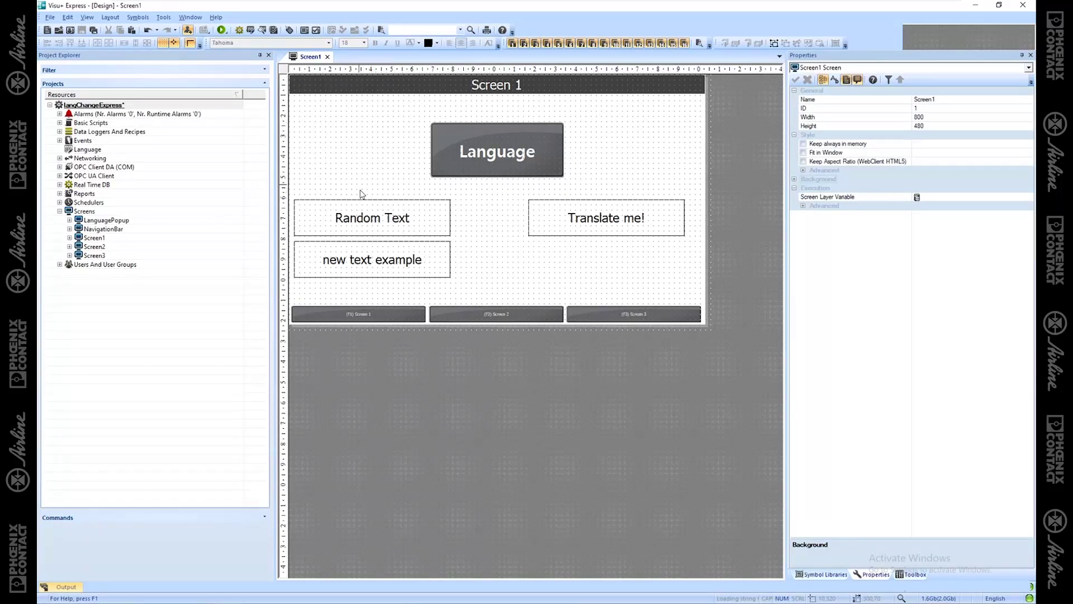
Step: Review the Language button's On Release command opening LanguagePopup as a modal, then cancel
left_click(472, 163)
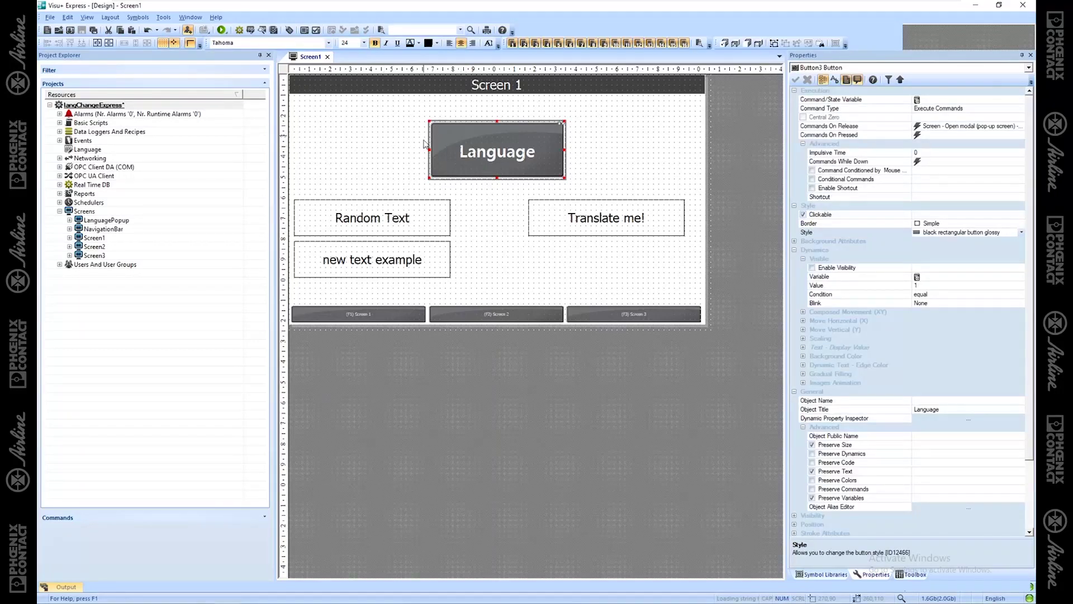
left_click(1021, 127)
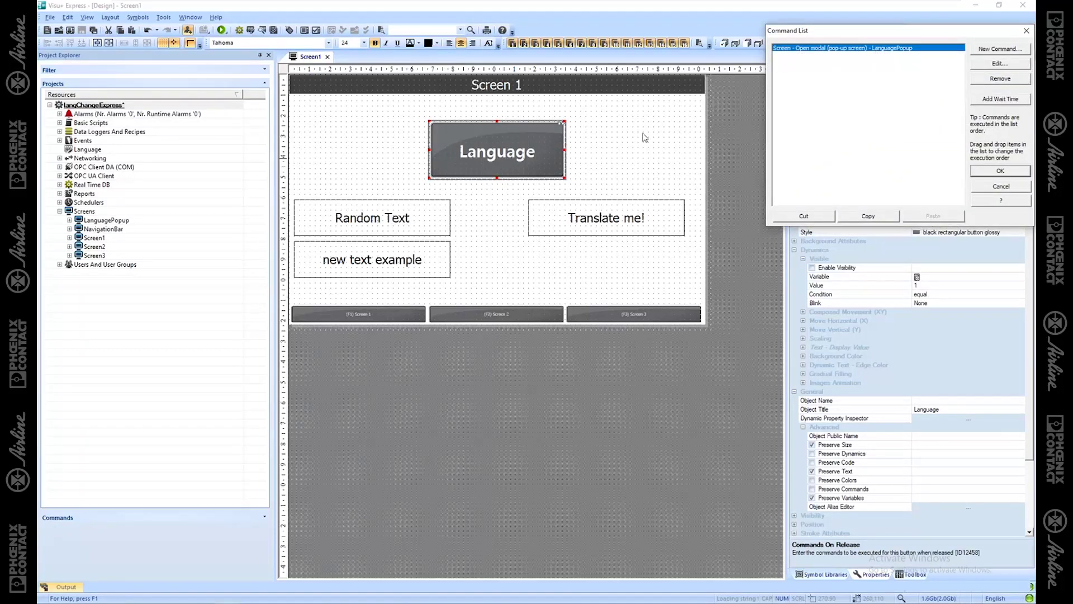
left_click(993, 65)
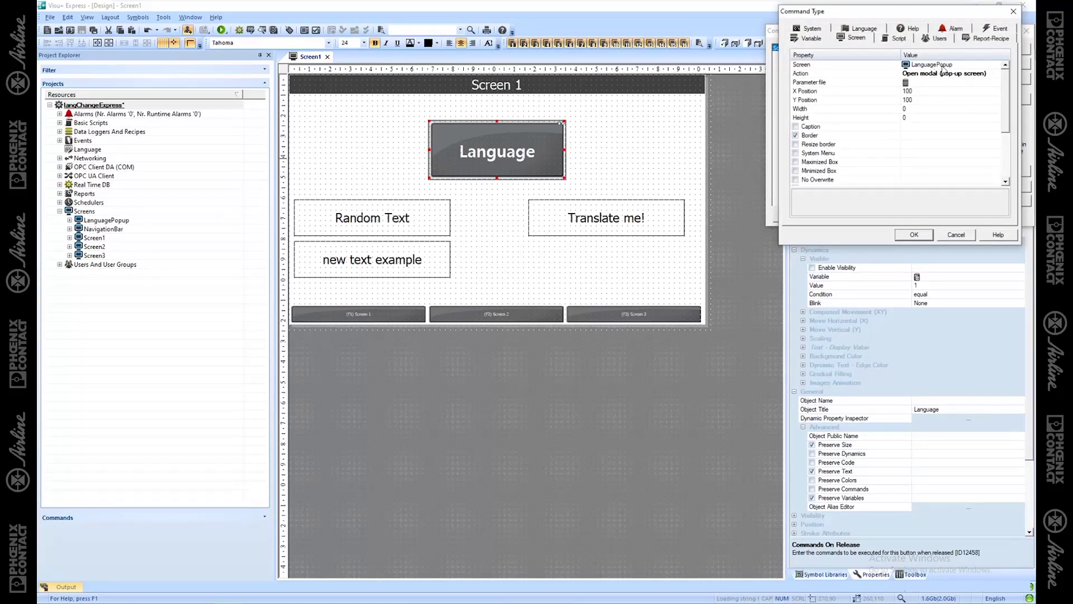
left_click(956, 235)
left_click(1001, 64)
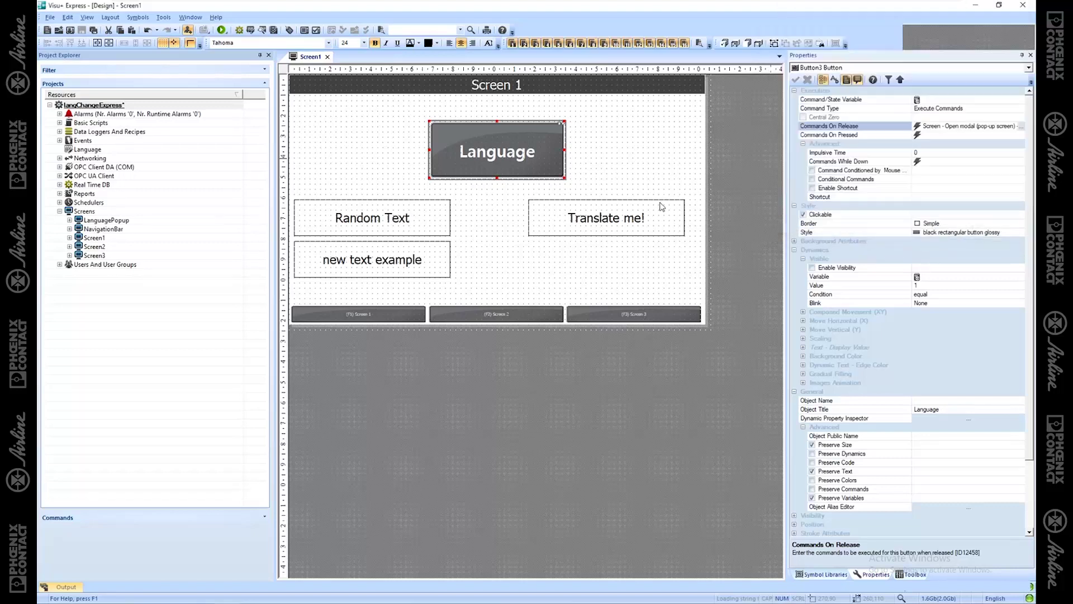
Step: Open the LanguagePopup screen and inspect the US flag's click command
left_click(485, 213)
double_click(104, 220)
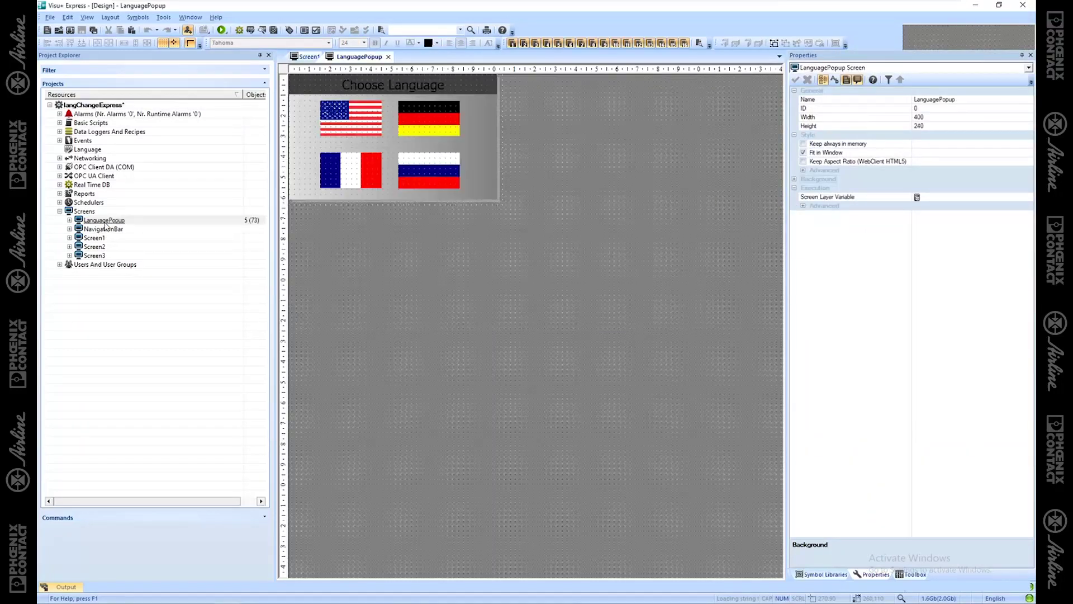
left_click(357, 117)
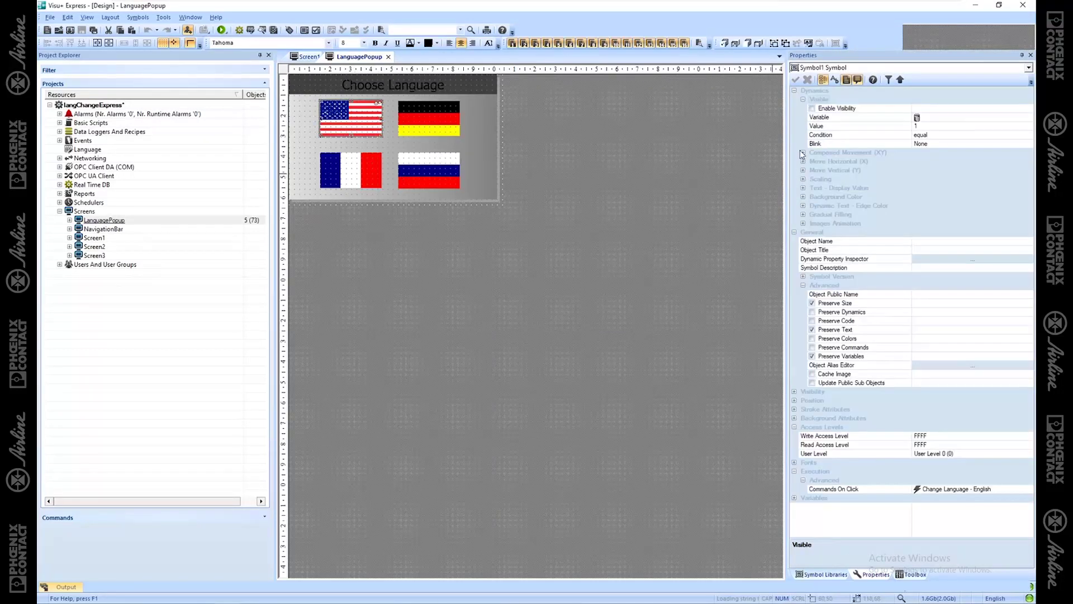
left_click(803, 99)
left_click(795, 90)
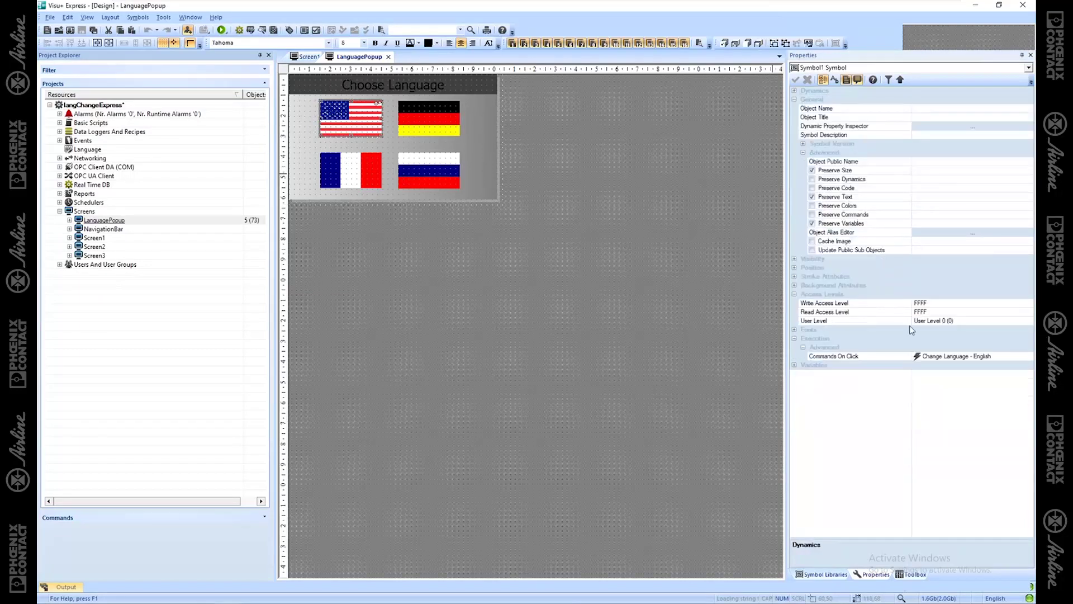
left_click(979, 358)
Step: Check the German flag's change-language command and confirm Spanish is listed, then cancel
left_click(445, 126)
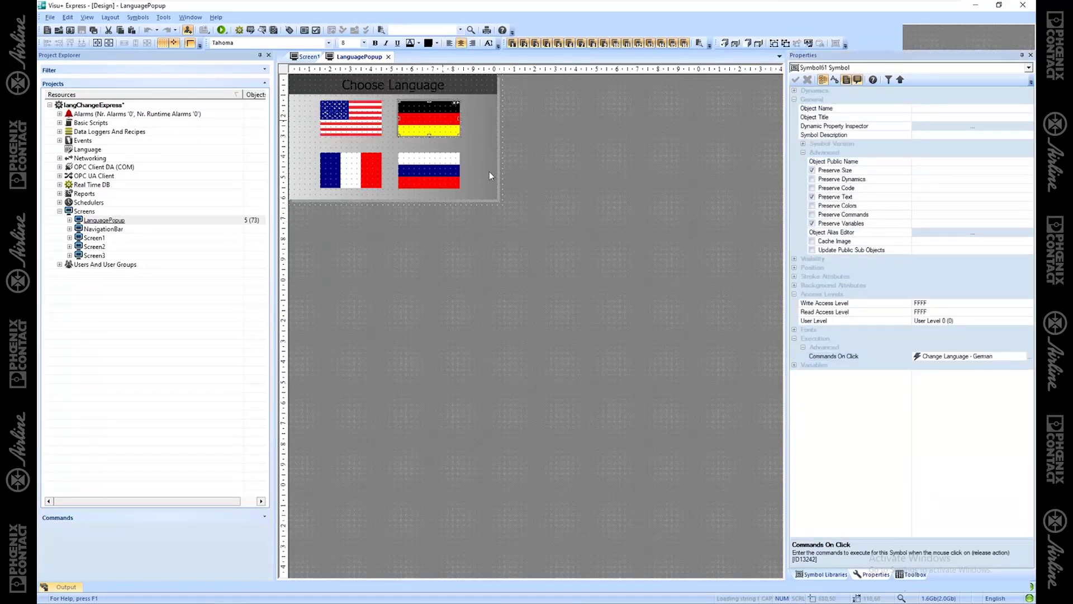
left_click(1030, 358)
left_click(1009, 298)
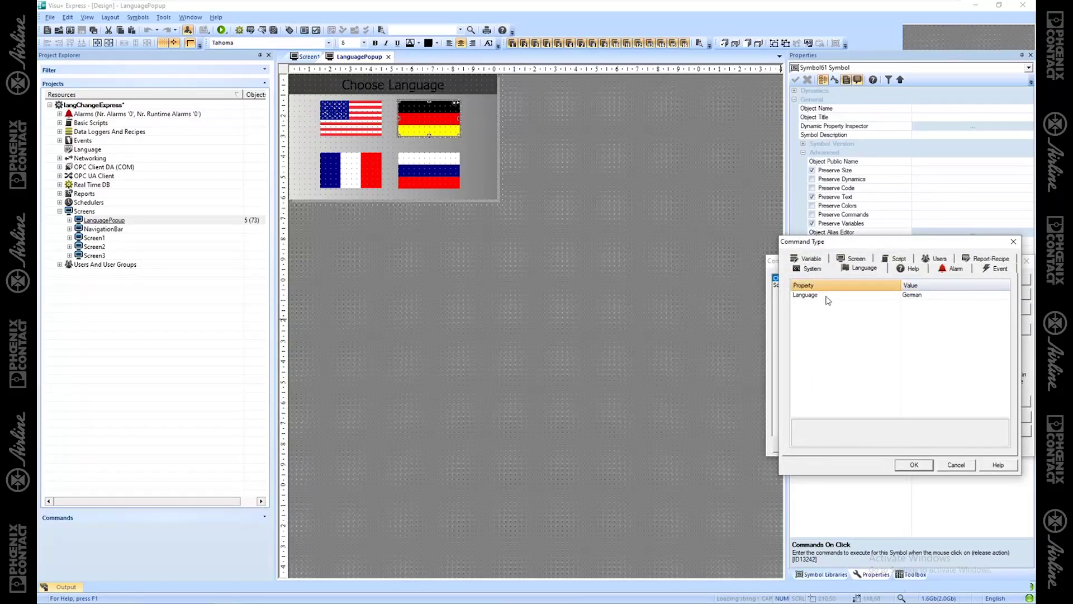
left_click(1002, 295)
left_click(1006, 294)
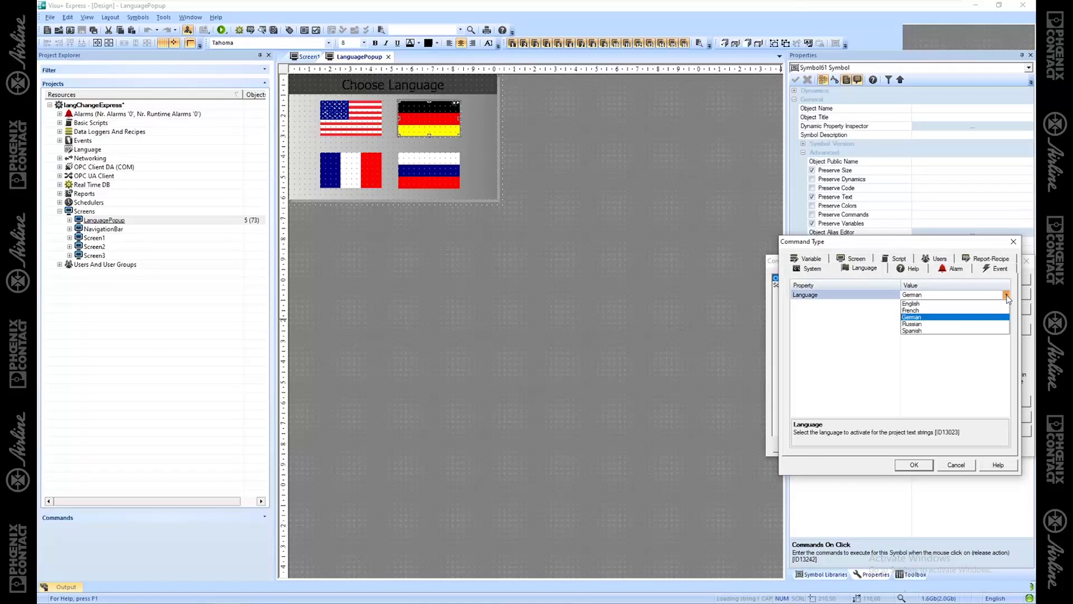
left_click(961, 469)
left_click(963, 466)
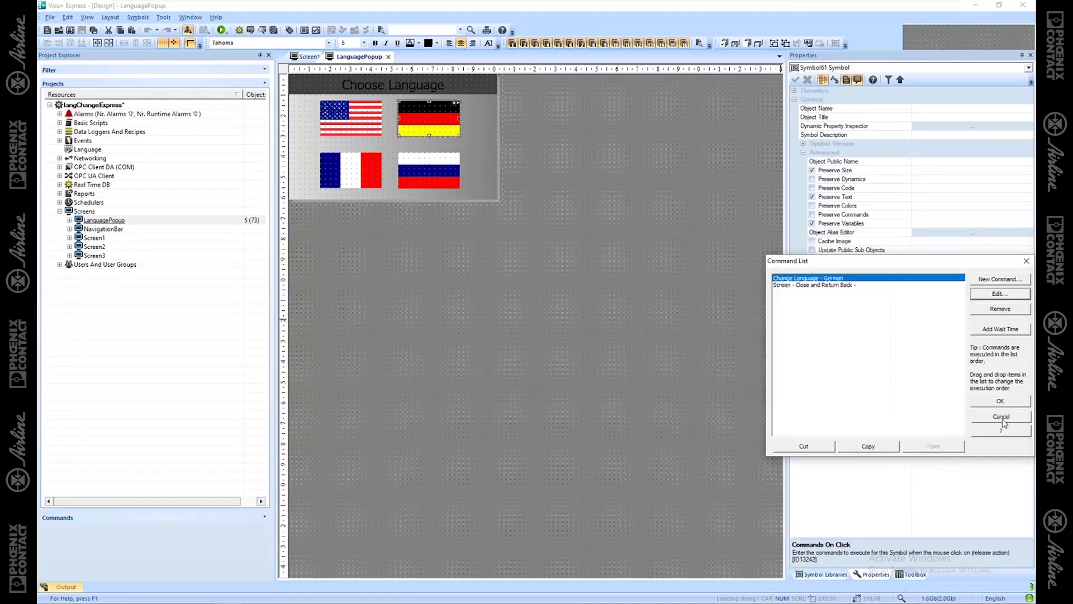
left_click(1002, 430)
left_click(447, 228)
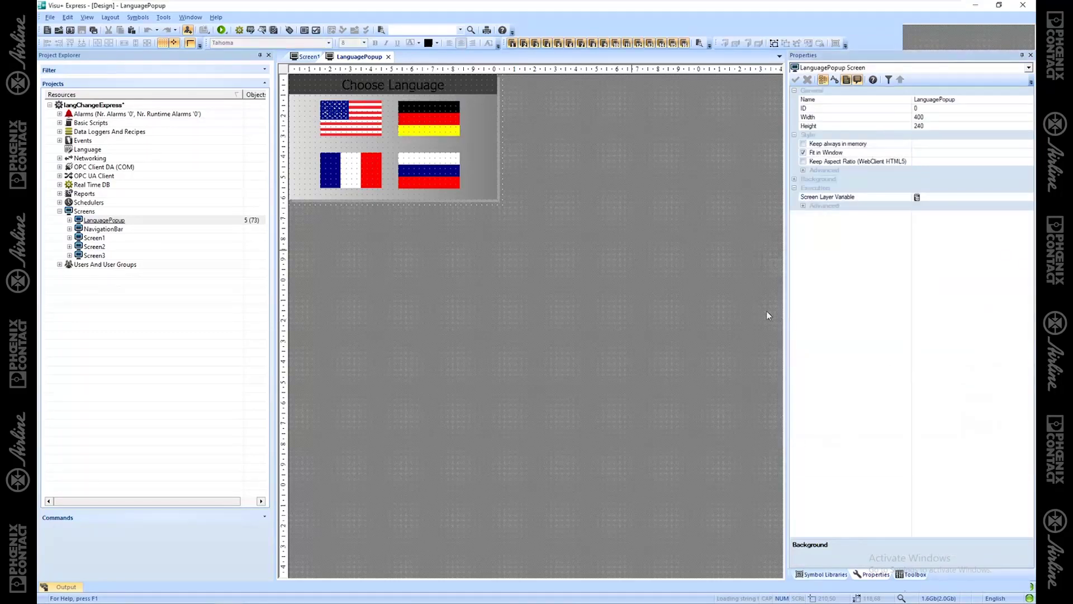
Step: Draw a new push button beside the German flag on LanguagePopup
left_click(915, 575)
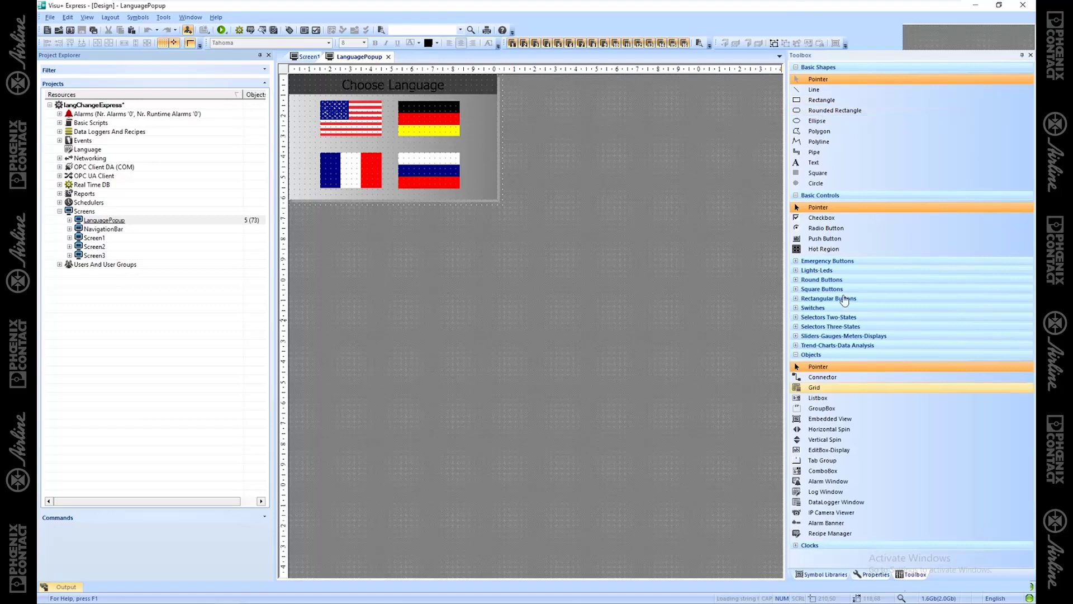
left_click(814, 240)
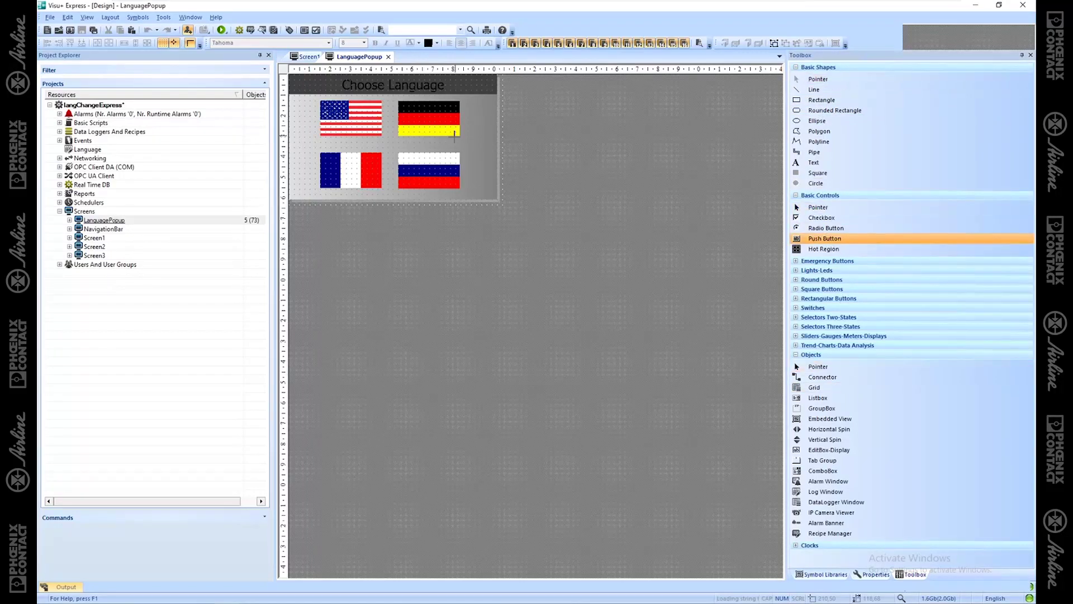
mouse_move(454, 134)
left_mouse_down()
mouse_move(496, 166)
mouse_move(475, 138)
mouse_move(474, 147)
left_mouse_up()
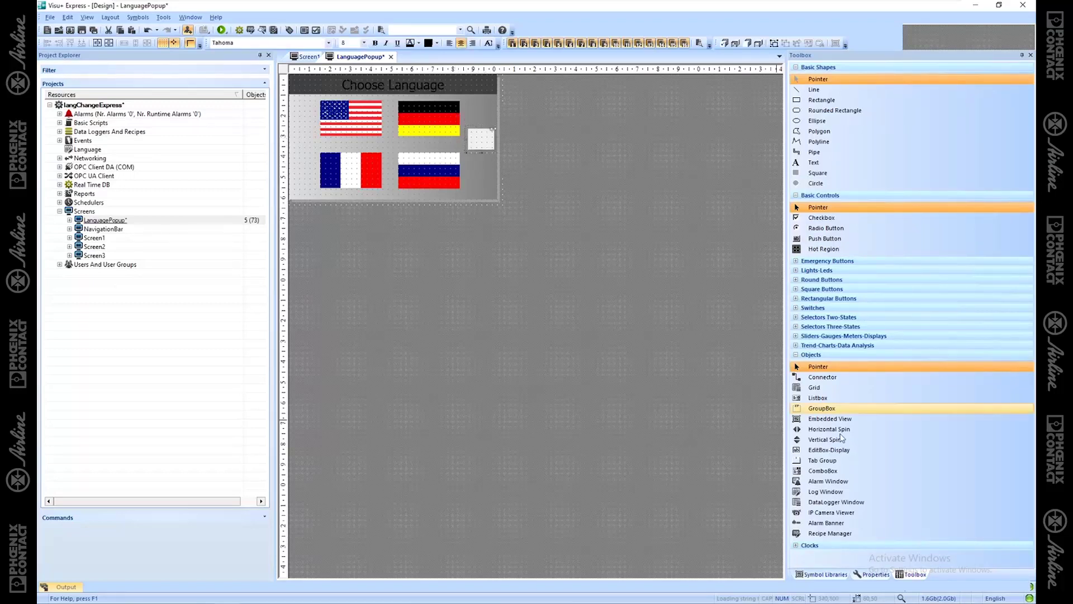
Step: Set the new button's Command Type to Execute Commands and select Commands On Release
left_click(874, 576)
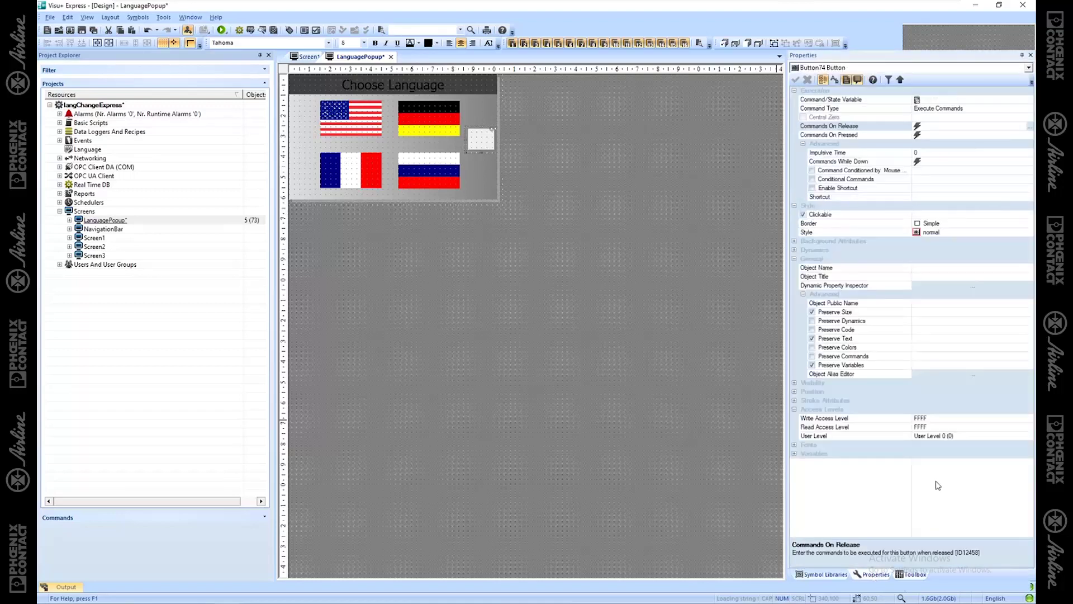
left_click(1023, 110)
left_click(1029, 110)
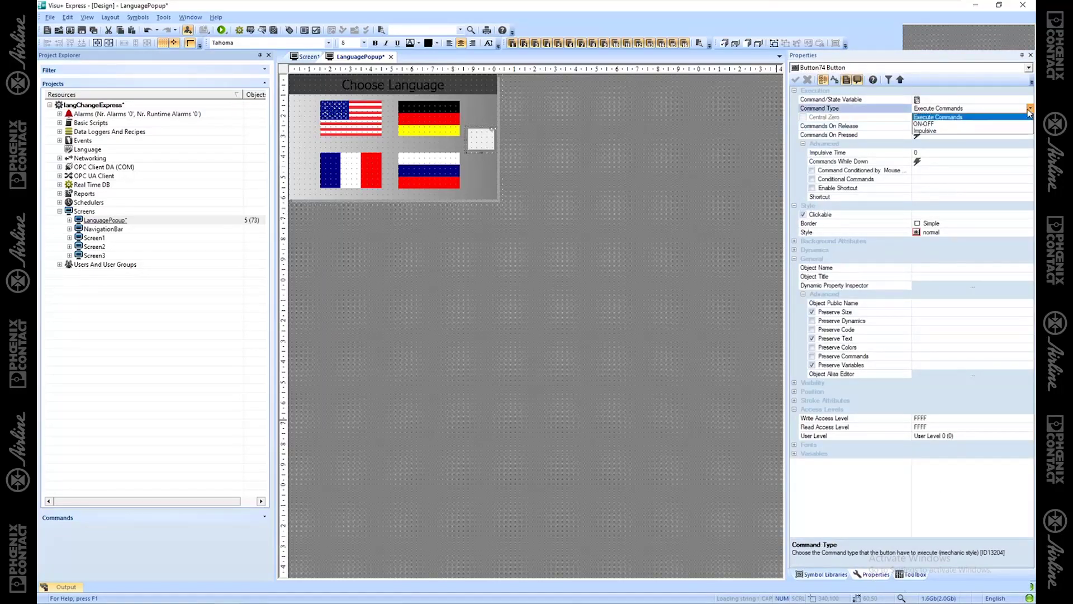
left_click(960, 108)
left_click(981, 128)
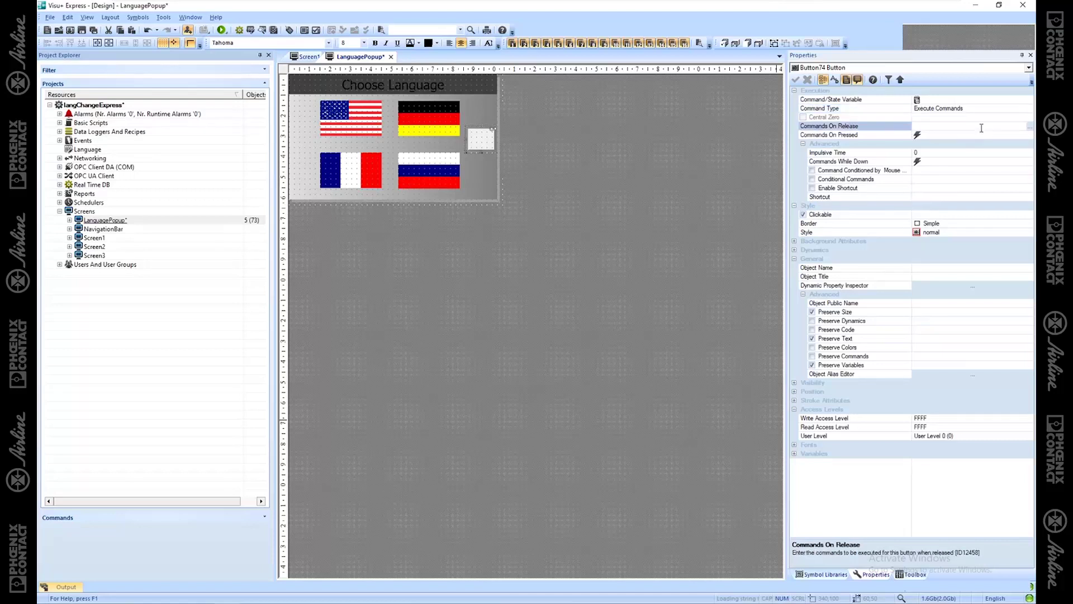
Step: Add a Change Language command set to Spanish to the button's release commands
left_click(1030, 129)
left_click(995, 46)
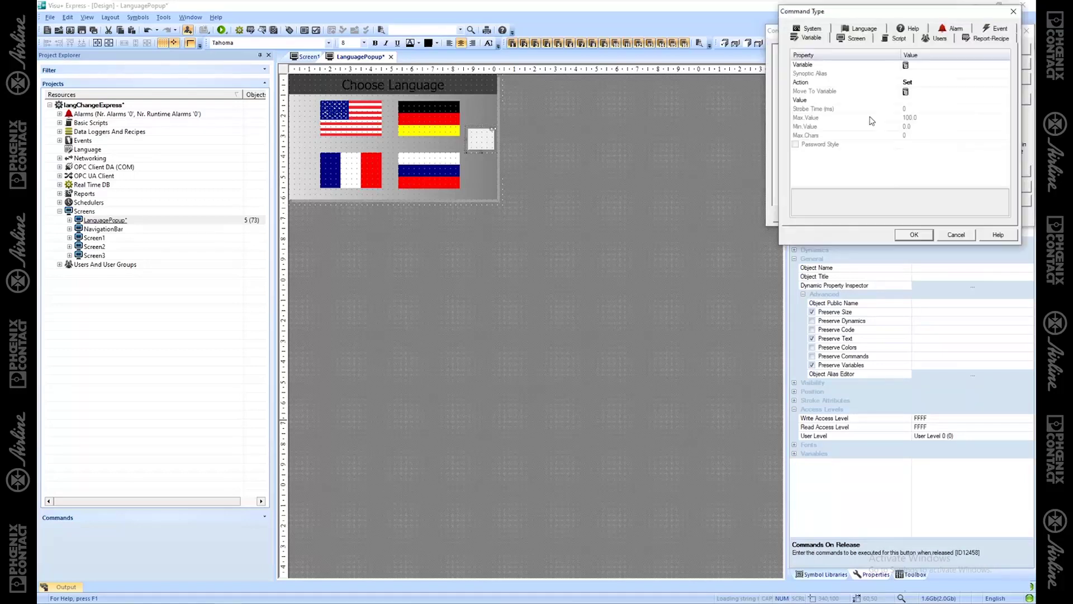
left_click(856, 38)
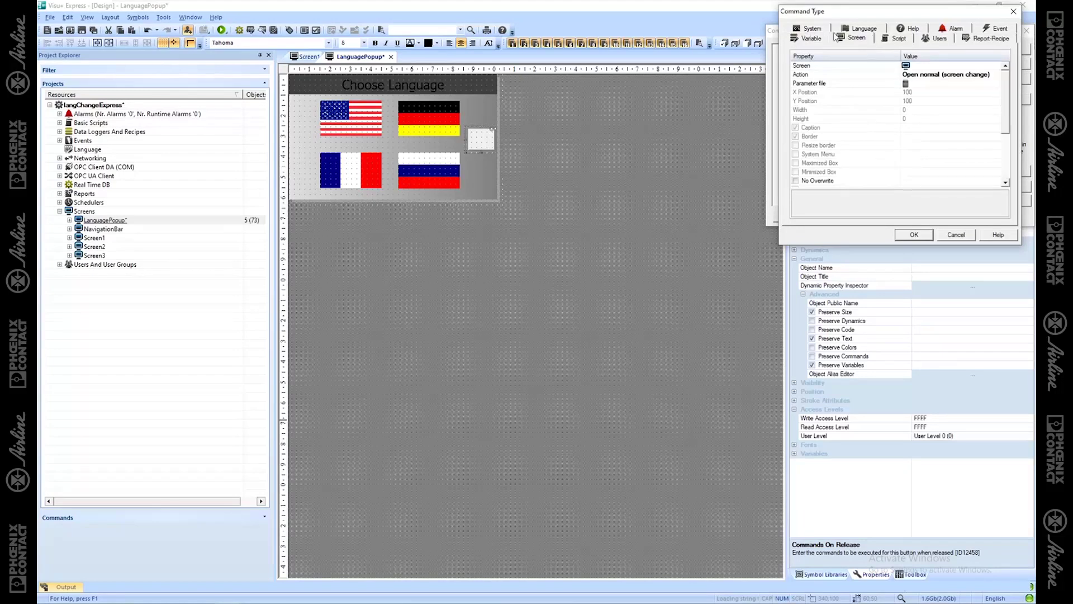
left_click(857, 29)
left_click(978, 66)
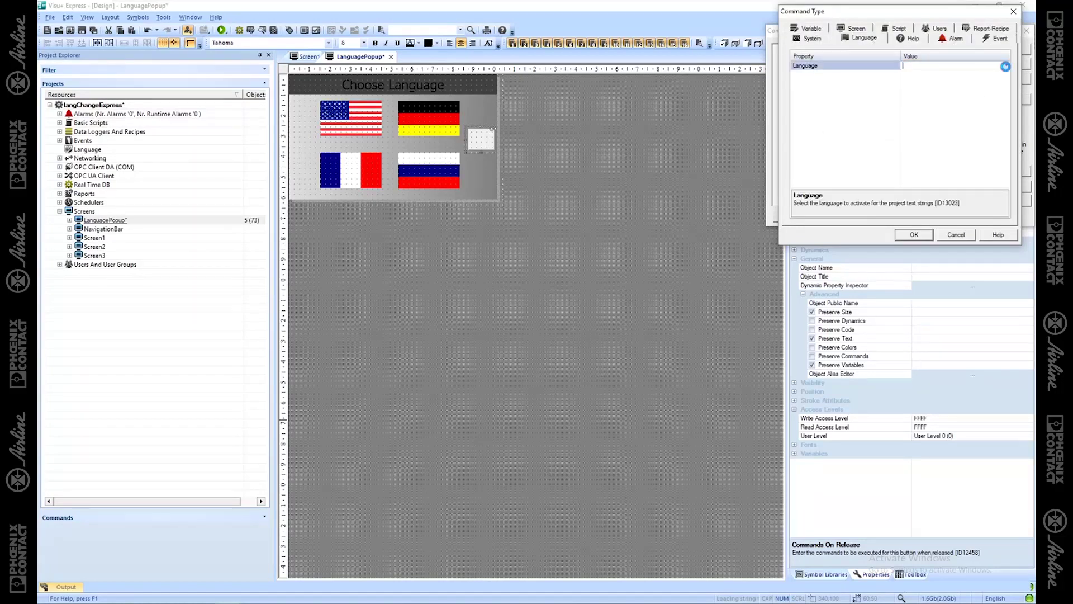
left_click(915, 102)
left_click(916, 234)
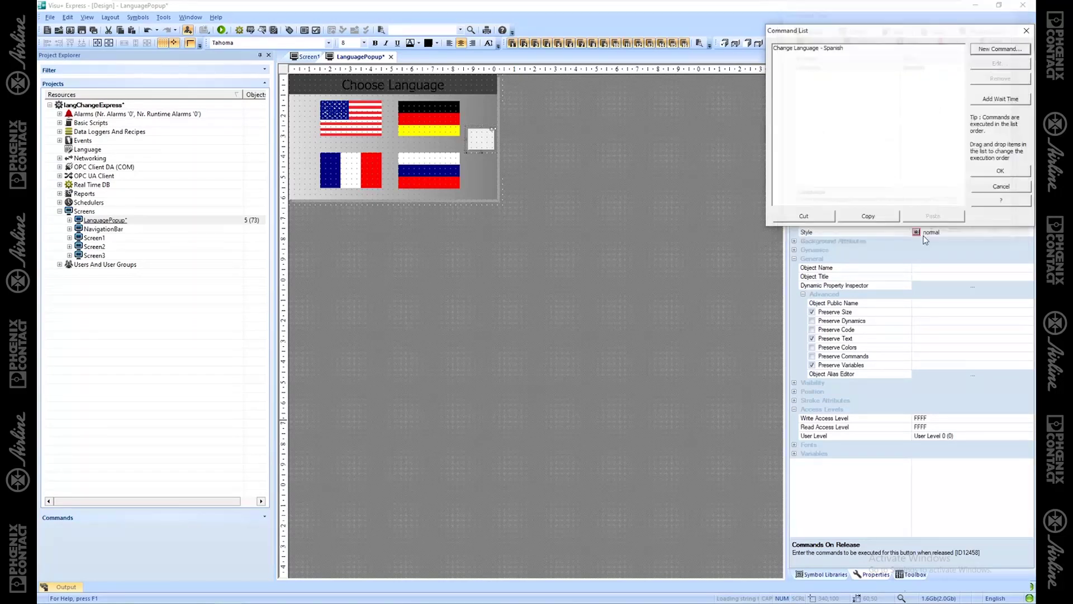
Step: Add a second Screen command, Close and Return Back, and accept both commands
left_click(1001, 50)
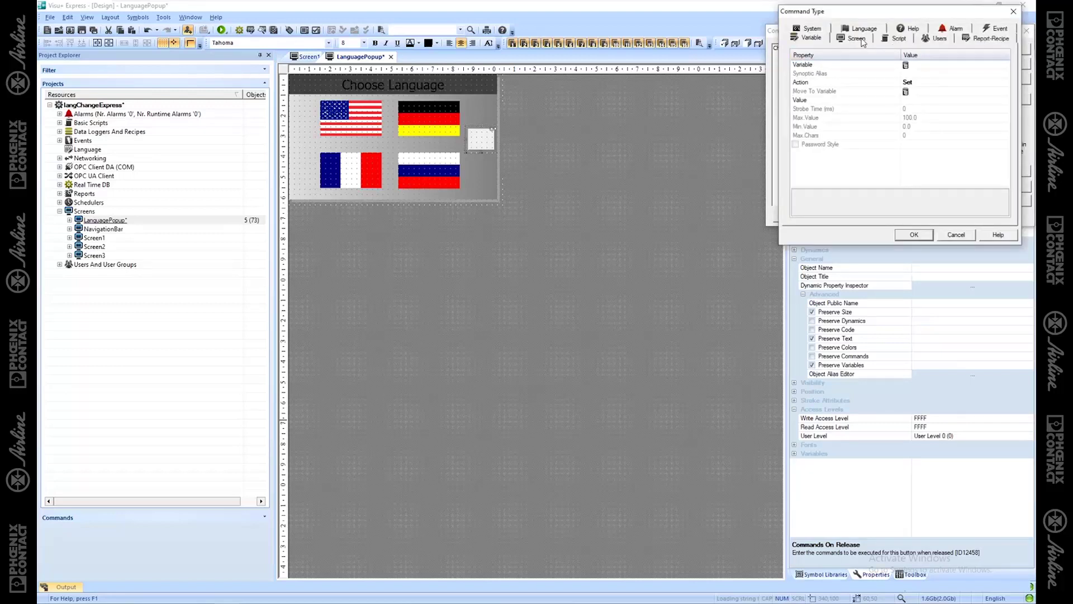
left_click(817, 32)
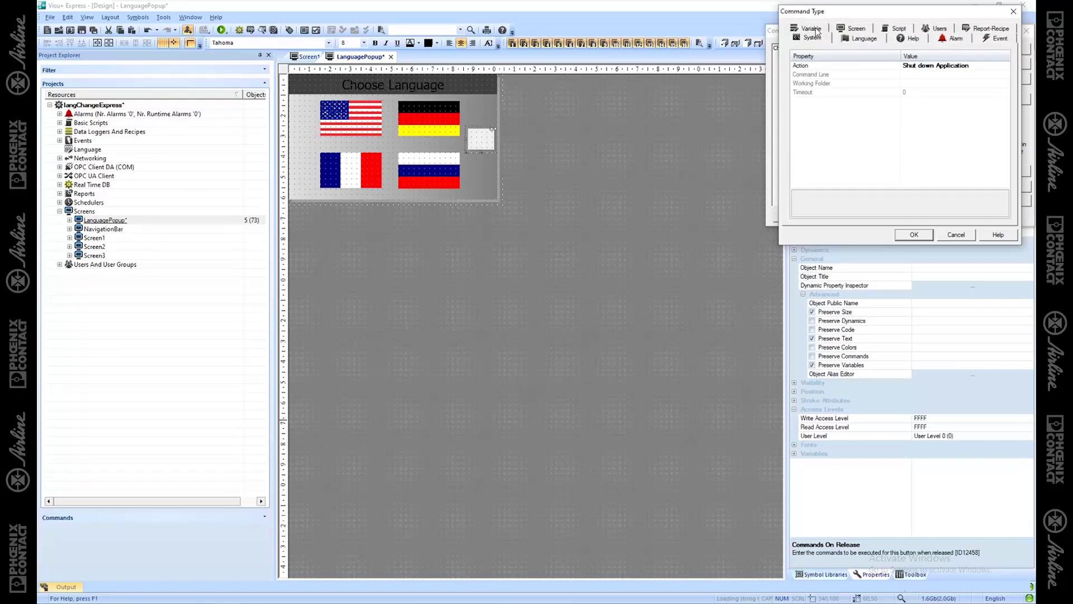
left_click(852, 29)
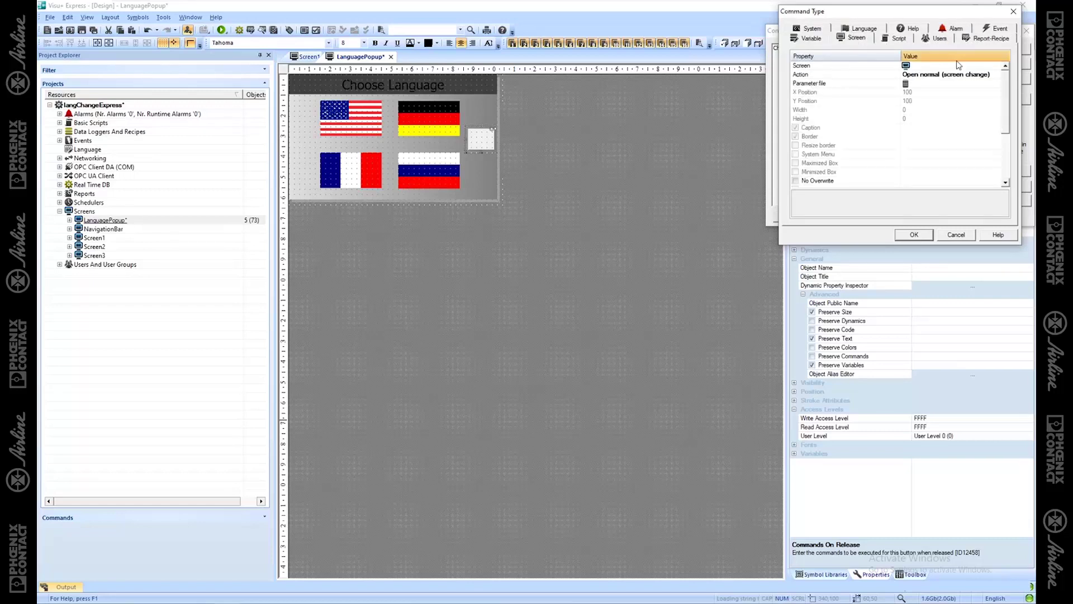
left_click(971, 73)
left_click(997, 74)
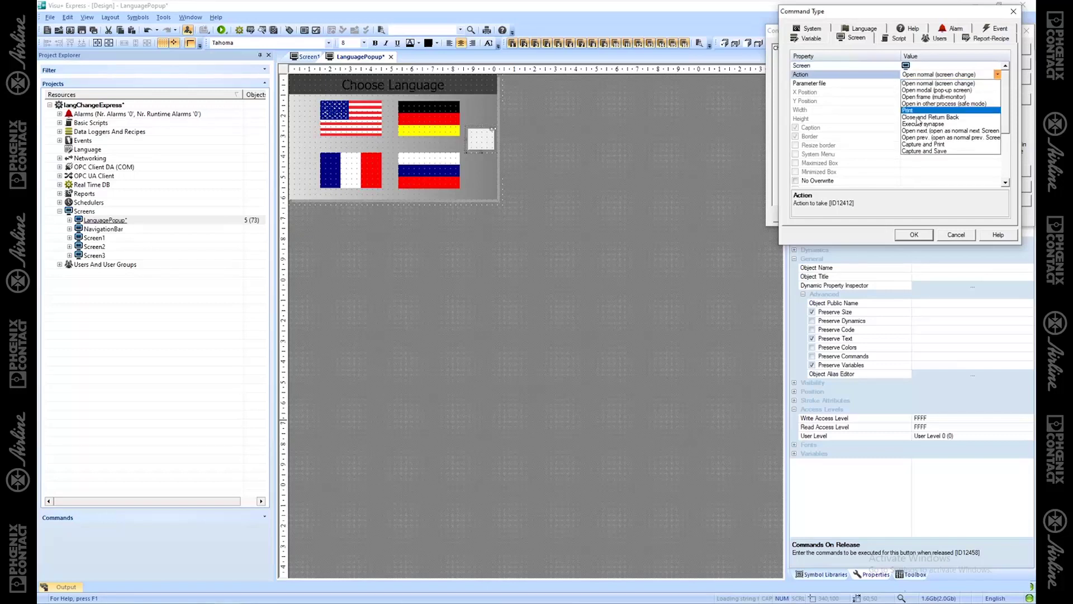
left_click(931, 117)
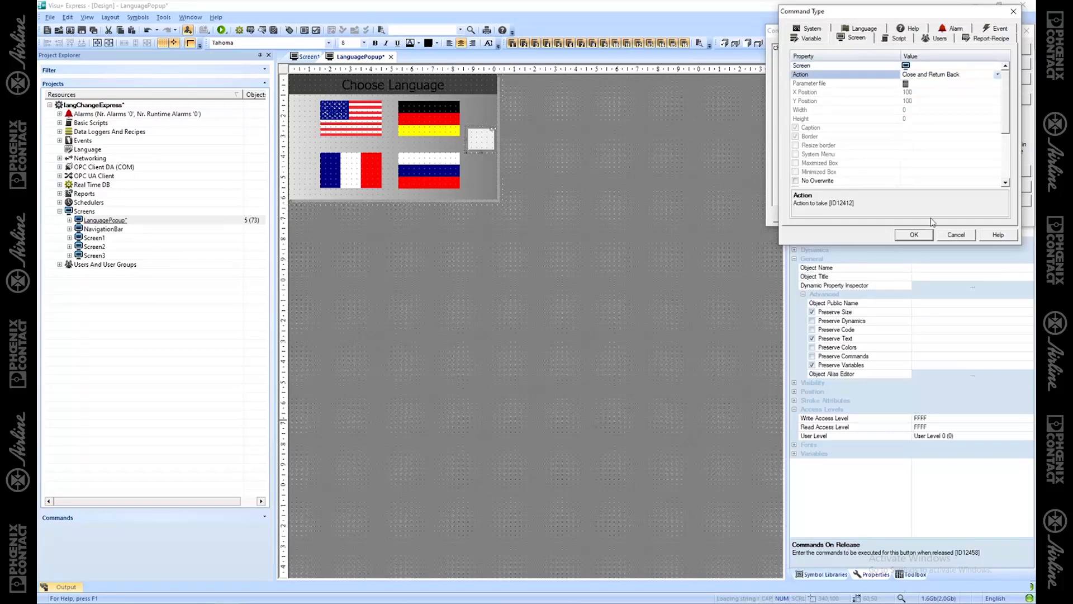
left_click(928, 232)
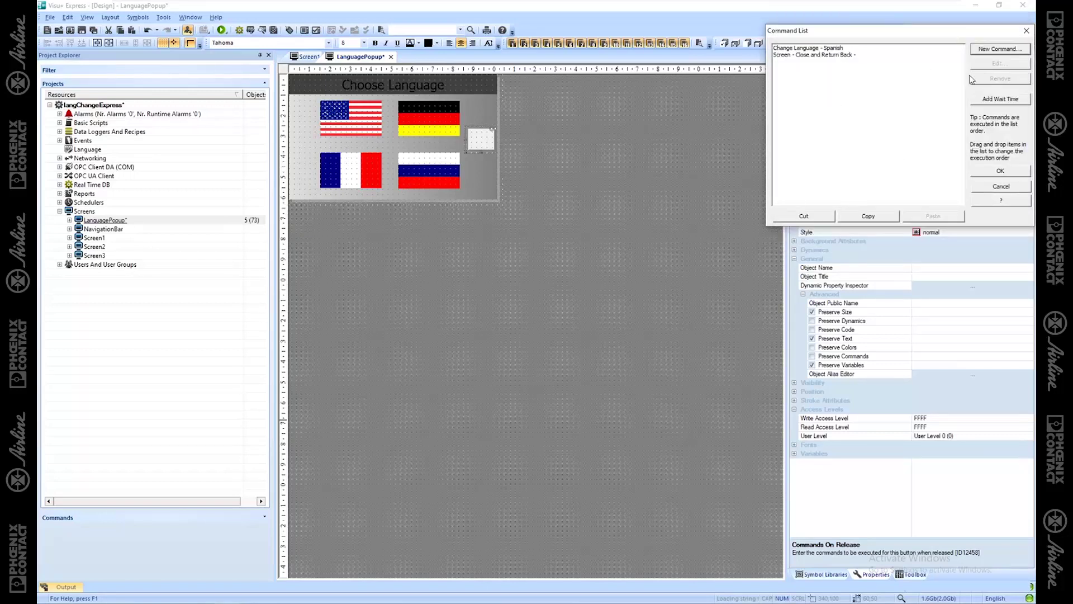
left_click(1004, 173)
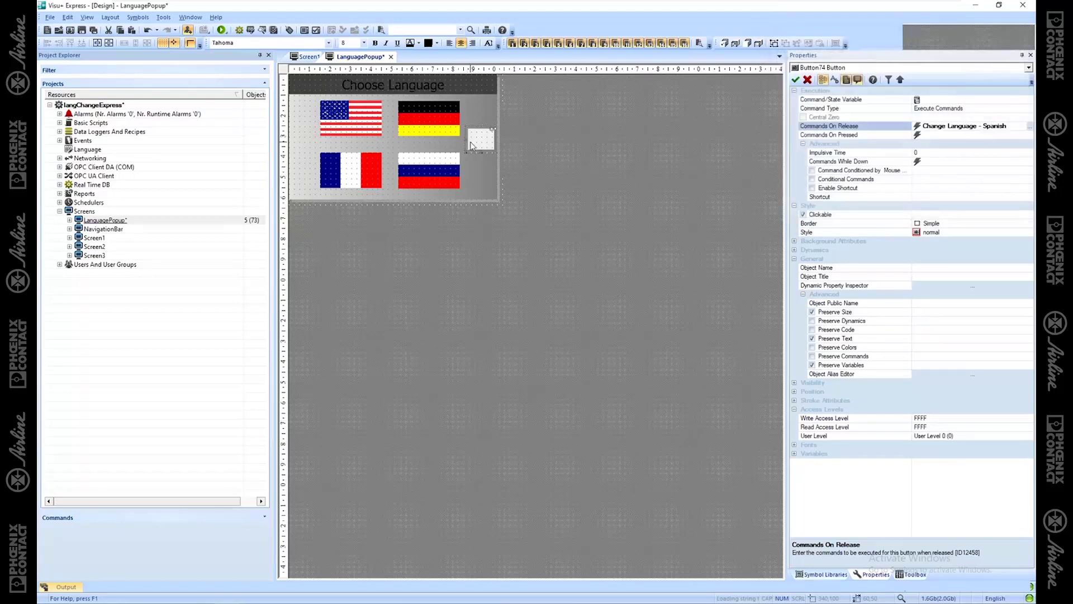
Step: Change the button's label text to 'Spanish'
left_click(480, 141)
type("Spanish")
key("Return")
left_click(505, 217)
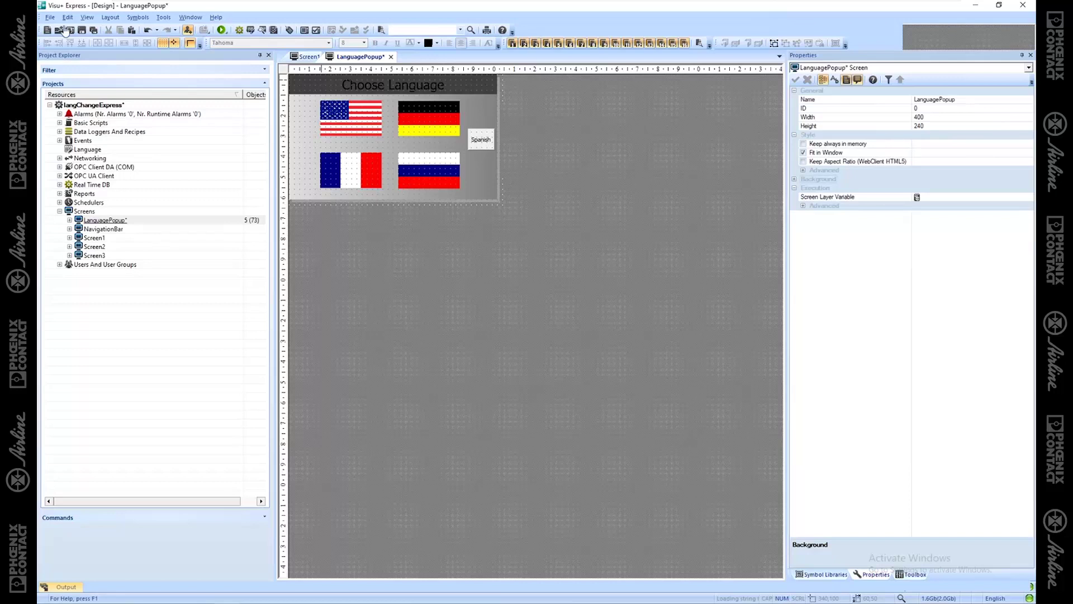
Step: Save all changes, close the LanguagePopup tab and expand the Basic Scripts group
left_click(92, 29)
left_click(391, 56)
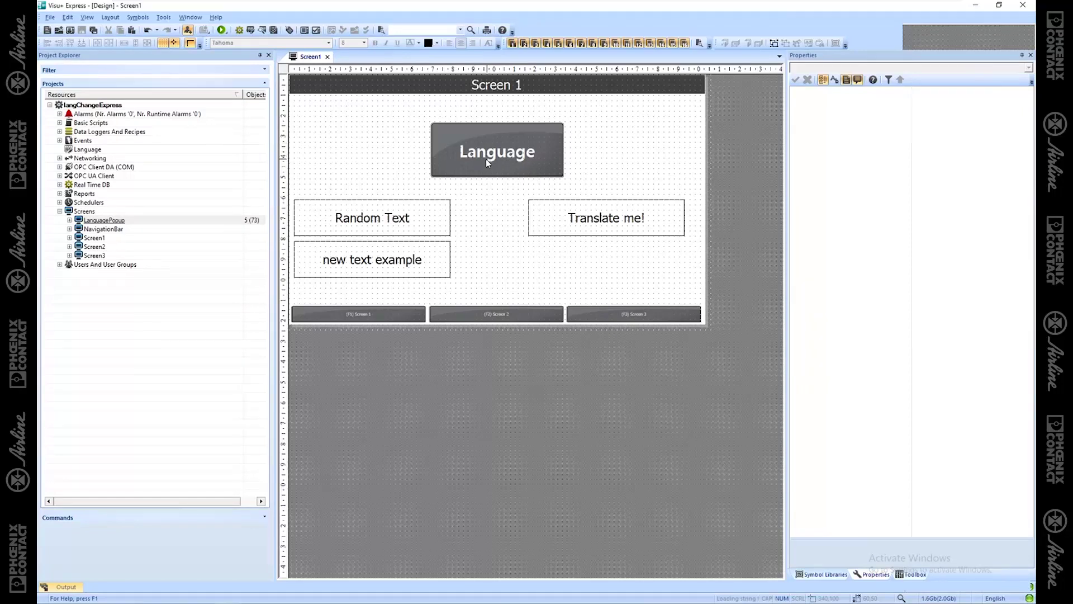
double_click(61, 123)
Step: Open Basic Script1 and highlight the 5-second interval in DateAdd
double_click(93, 132)
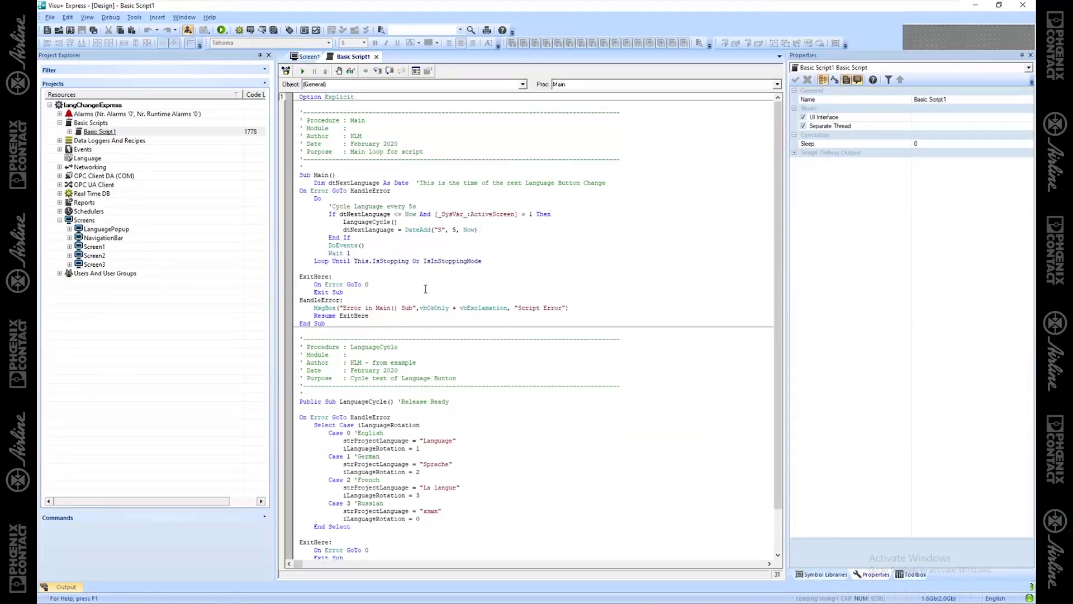
left_click(452, 229)
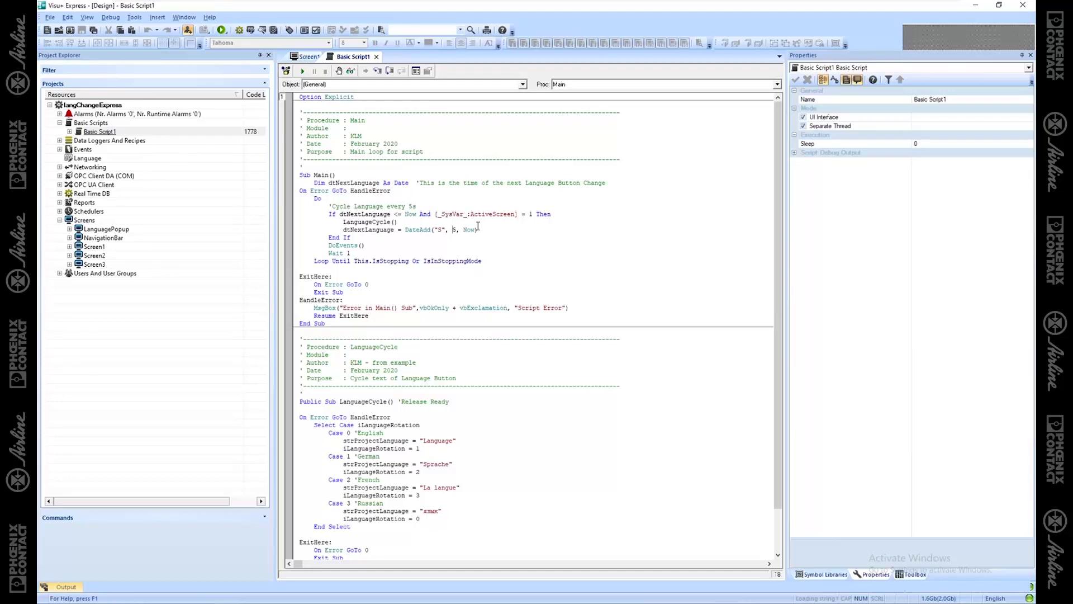
double_click(456, 230)
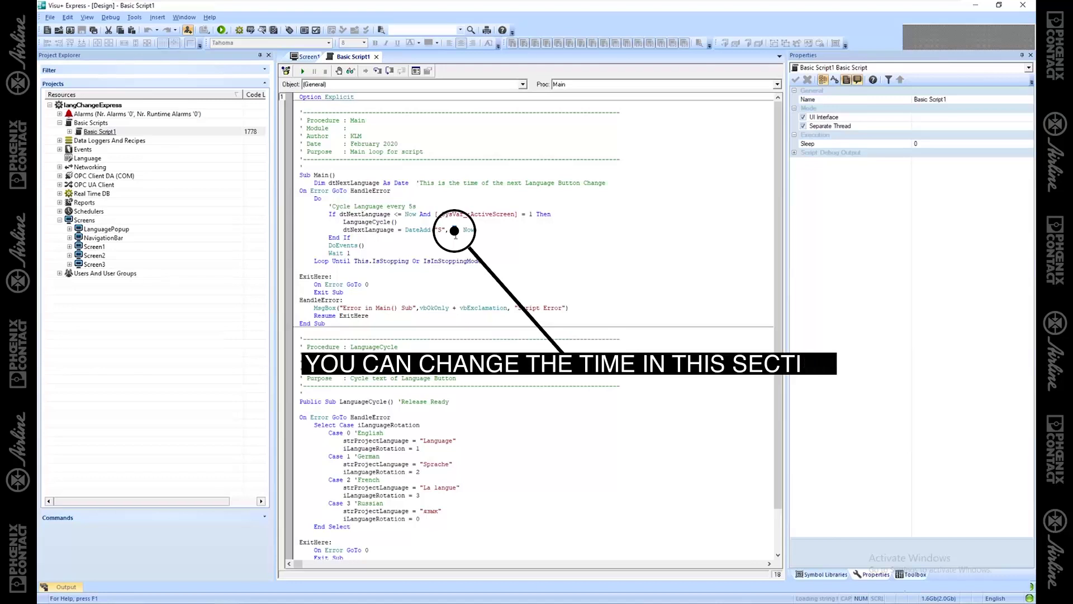
Step: Highlight the Select Case language list and the Case 3 Russian lines
scroll(474, 263, "down", 2)
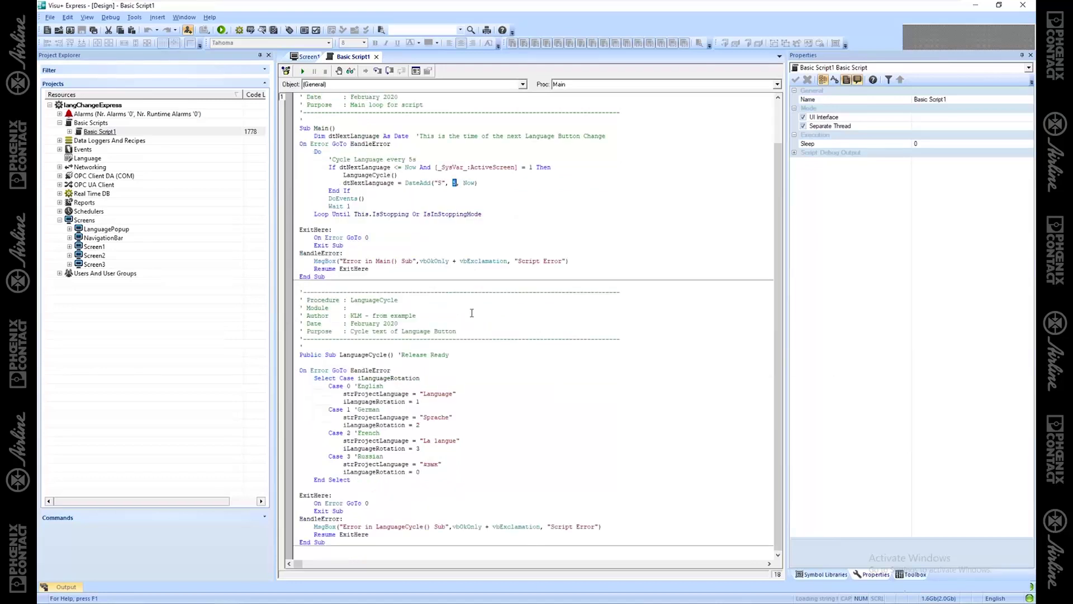
left_click(455, 393)
left_click_drag(330, 386, 454, 474)
left_click(449, 474)
left_click_drag(421, 472, 274, 462)
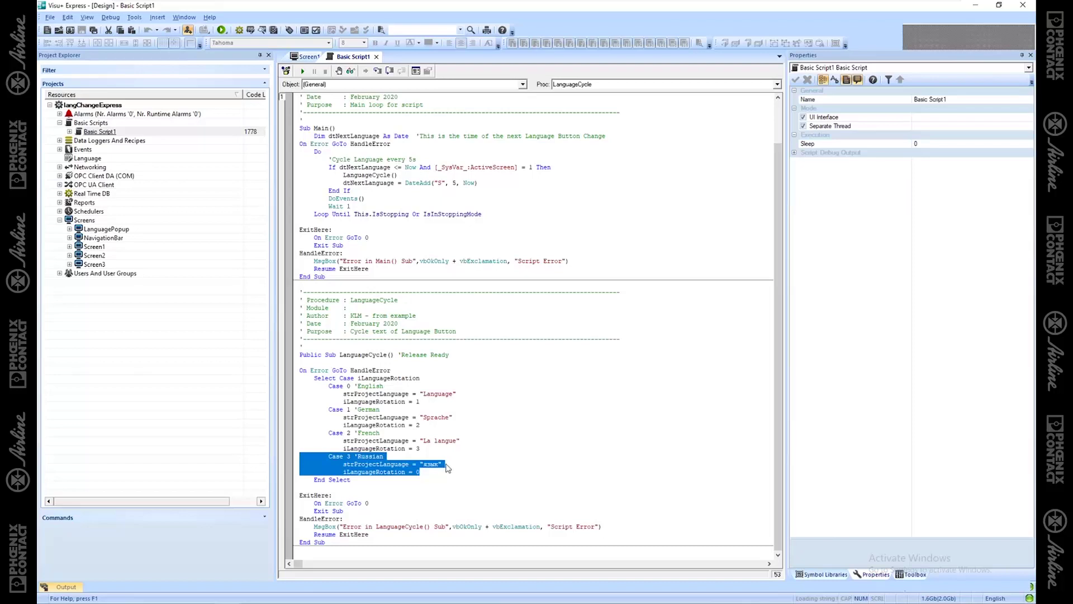
Step: Save and run the project, then switch Screen1's labels to Spanish from the language popup
left_click(376, 56)
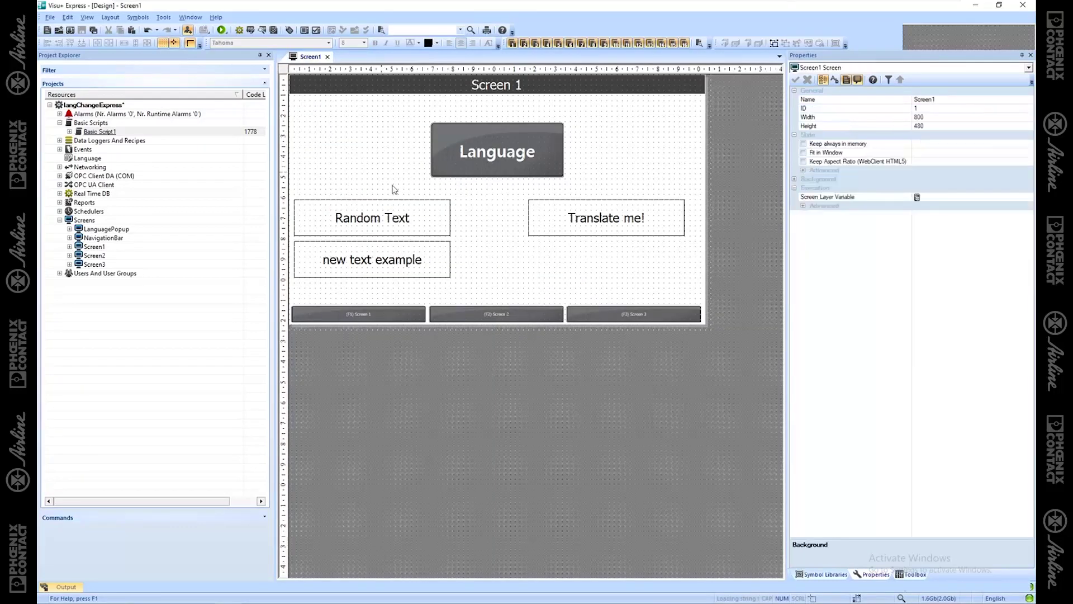
left_click(221, 30)
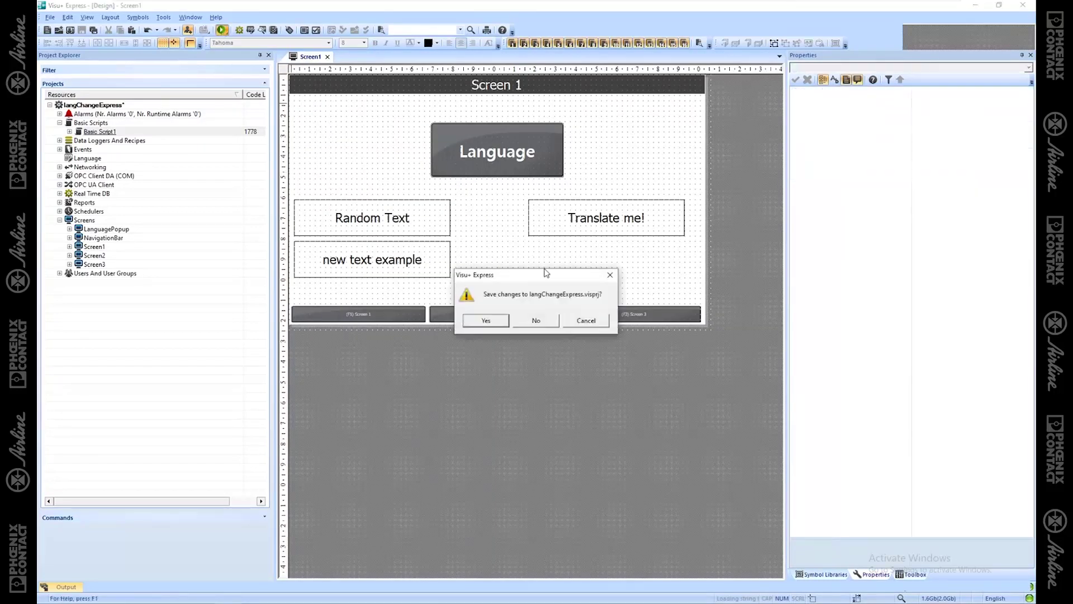
left_click(486, 321)
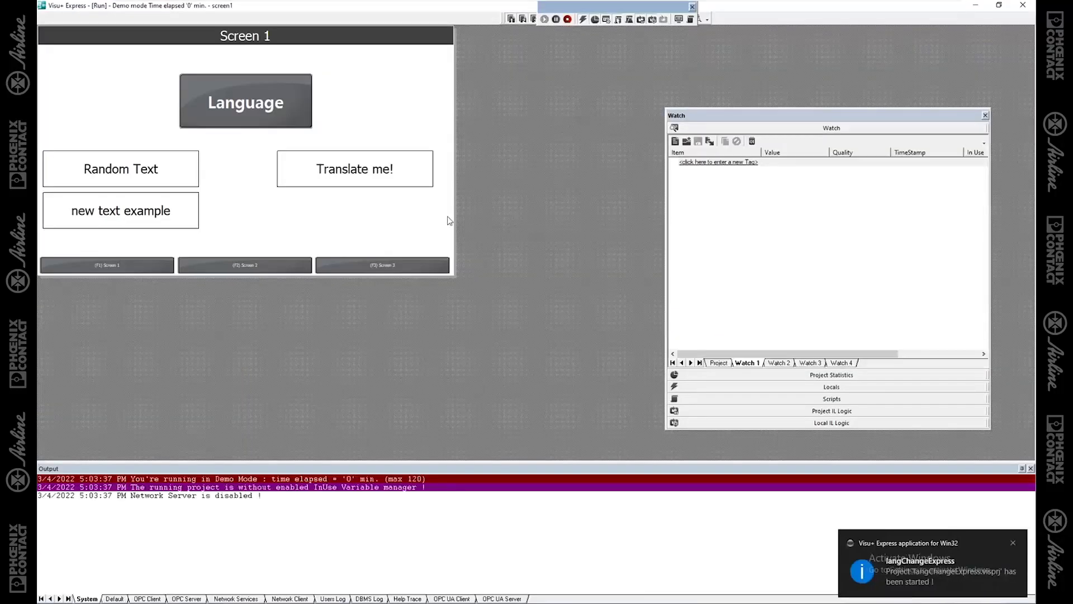
left_click(241, 109)
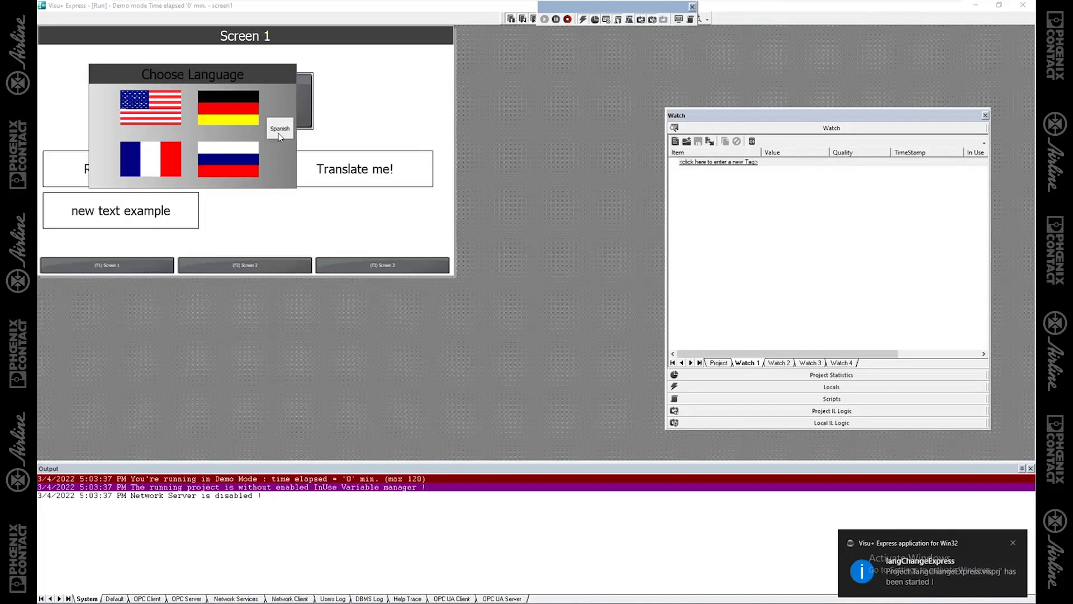
left_click(279, 133)
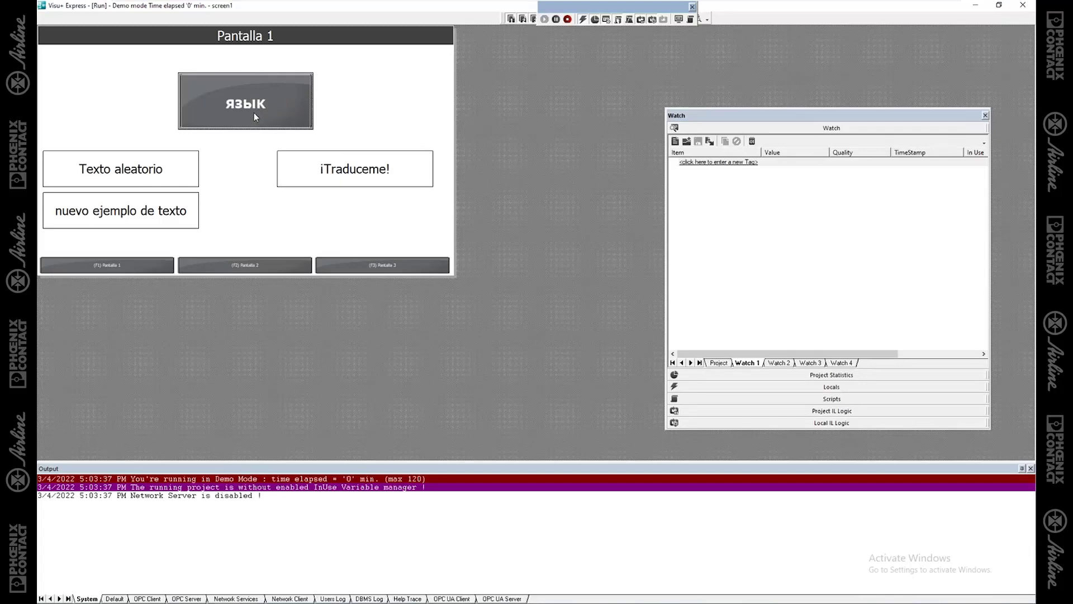
Step: Switch the labels to English, Russian, then English again, and stop the runtime
left_click(254, 114)
left_click(151, 106)
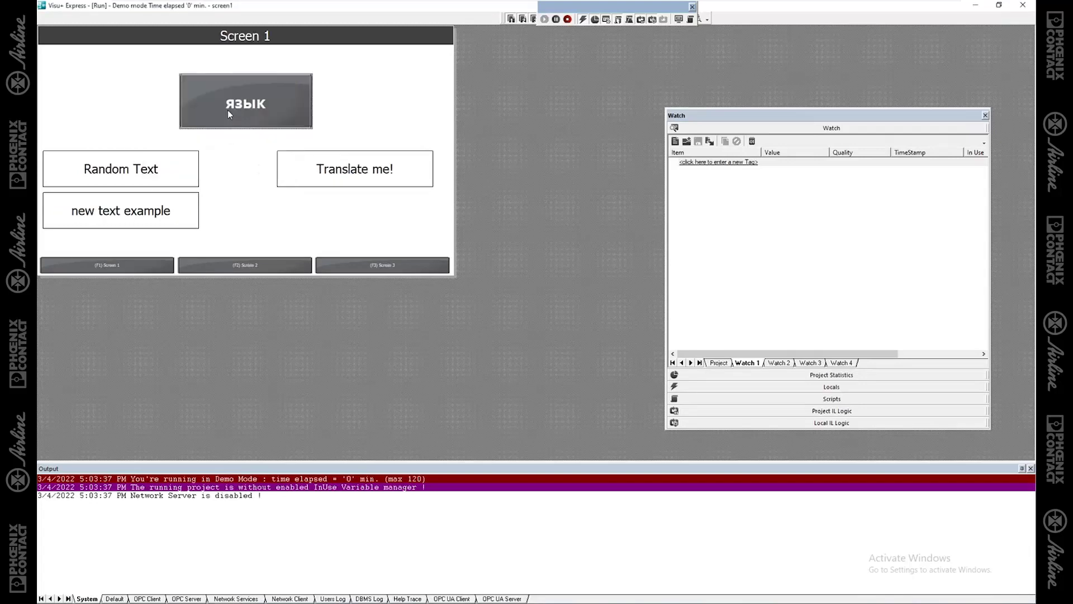
left_click(228, 113)
left_click(227, 165)
left_click(263, 105)
left_click(199, 105)
left_click(567, 20)
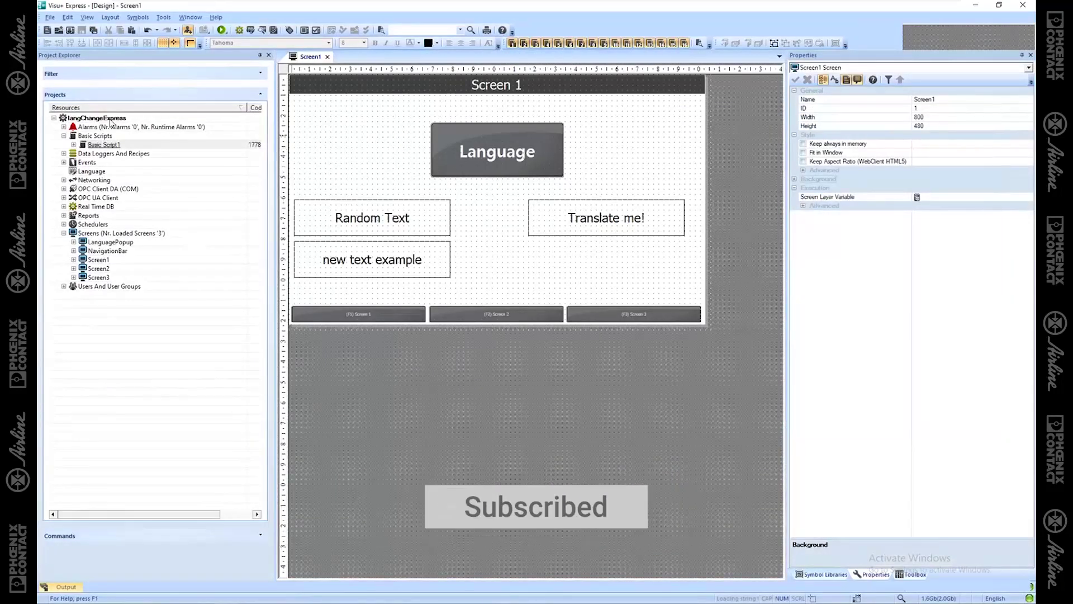
Step: Enable Unicode Project in the langChangeExpress project's general properties
left_click(107, 119)
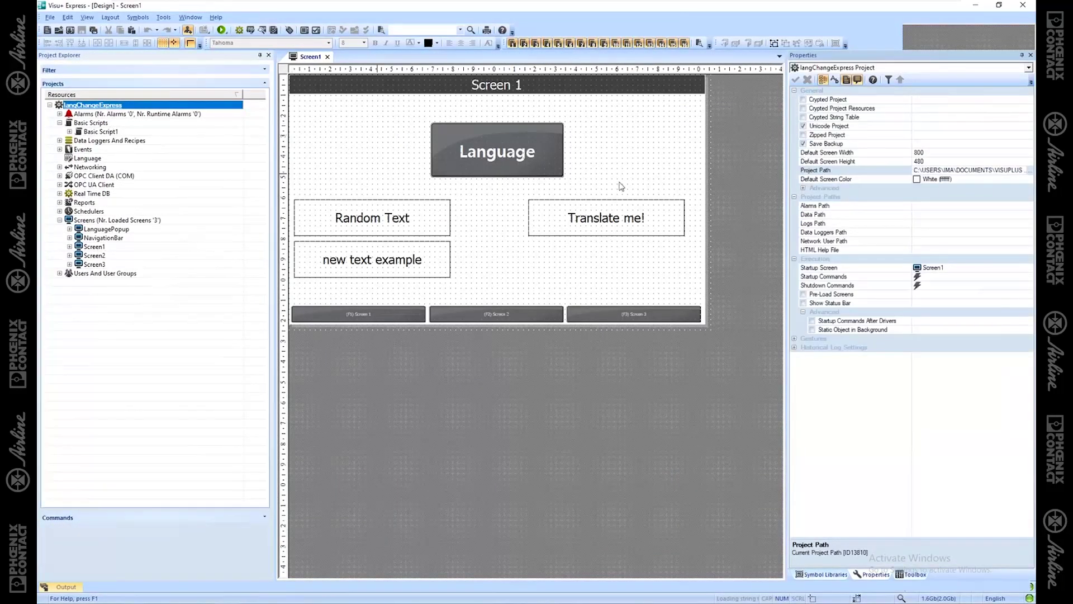
left_click(835, 128)
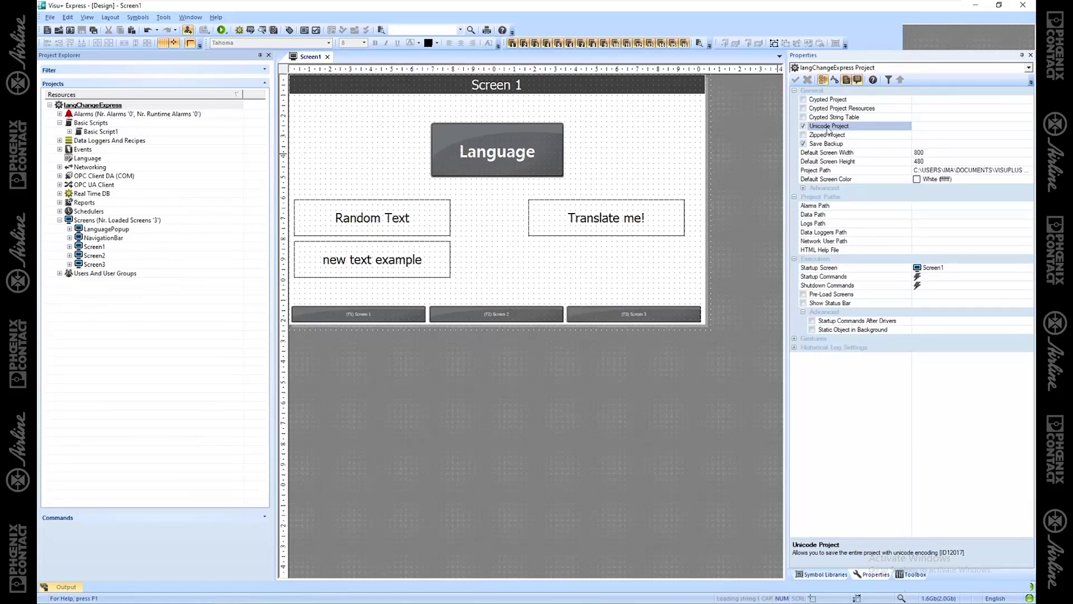
left_click(92, 105)
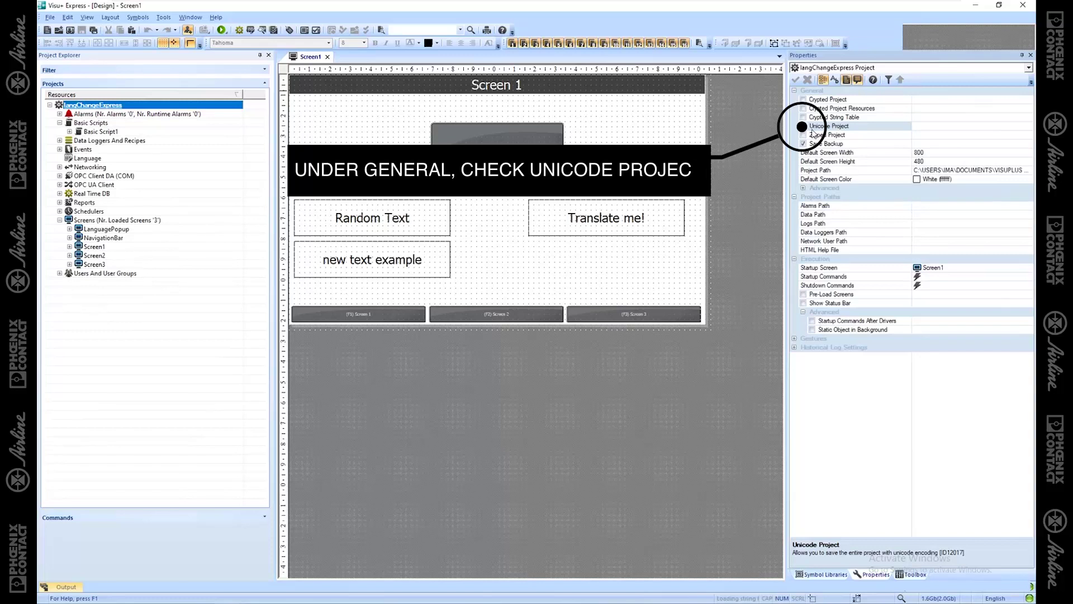
left_click(803, 125)
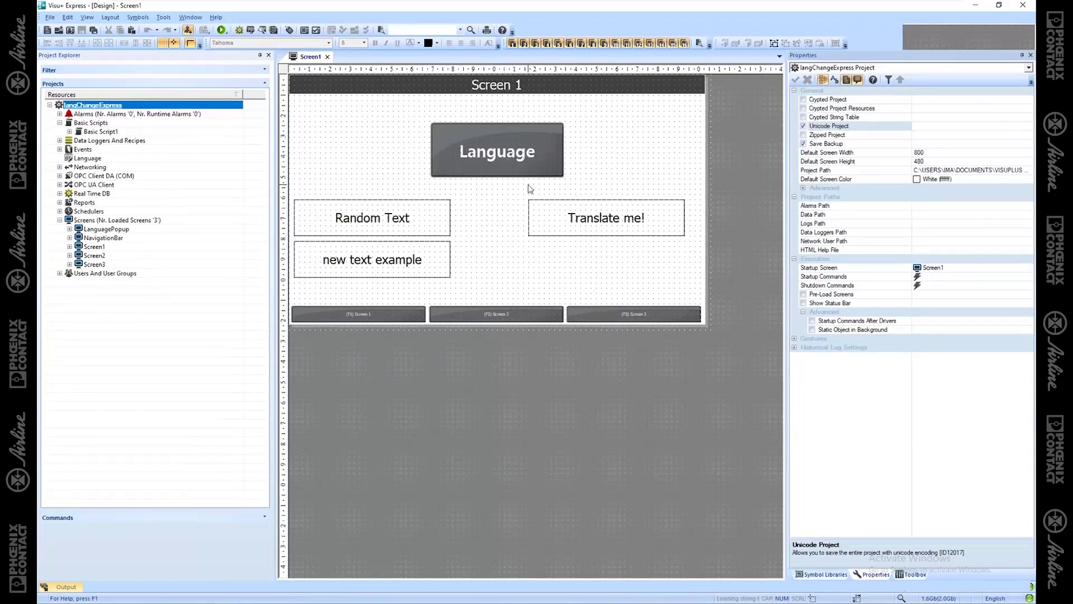